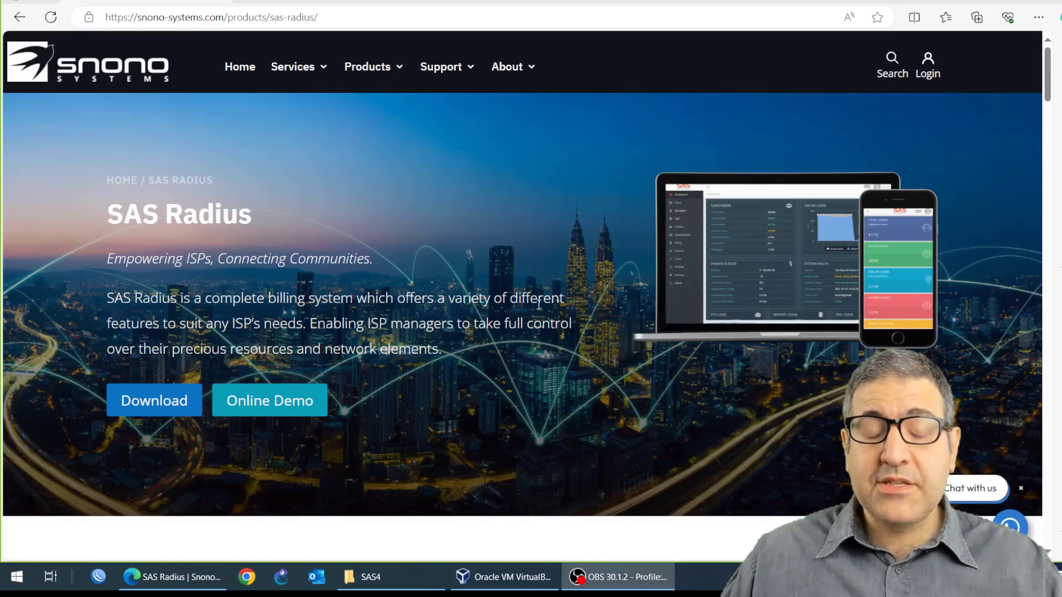
Step: Scroll through the SAS Radius product page to review its introduction, features and pricing section
scroll(421, 302, "down", 10)
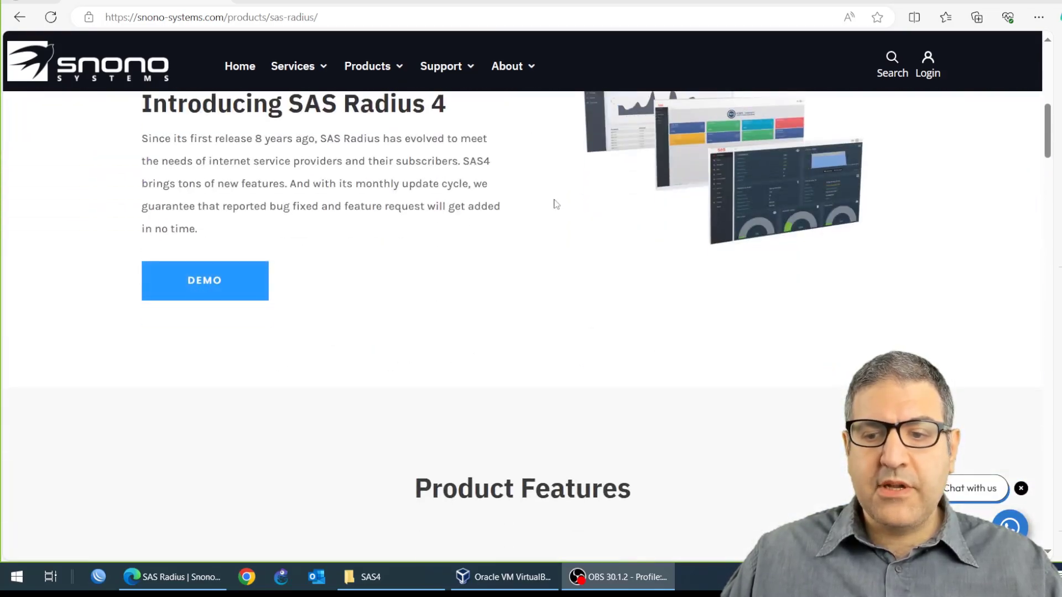
scroll(553, 202, "down", 5)
scroll(445, 213, "down", 4)
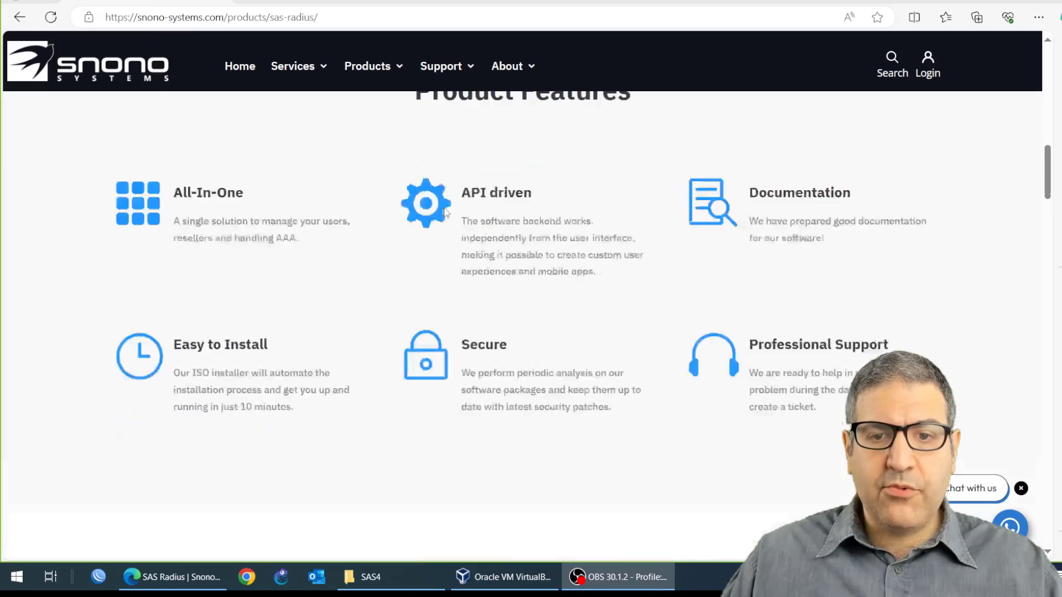
scroll(454, 217, "down", 15)
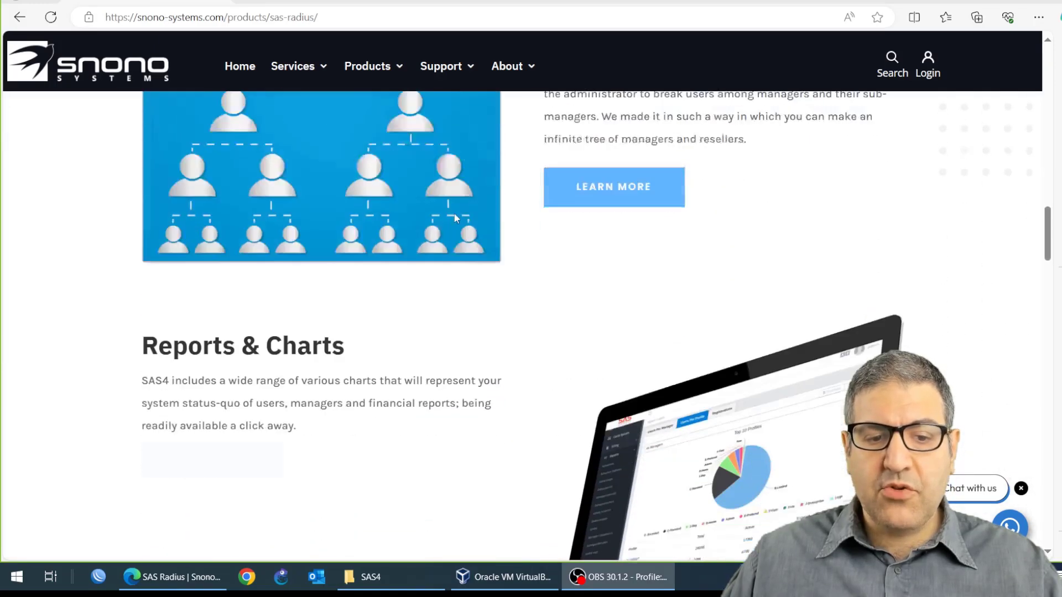
scroll(456, 218, "down", 8)
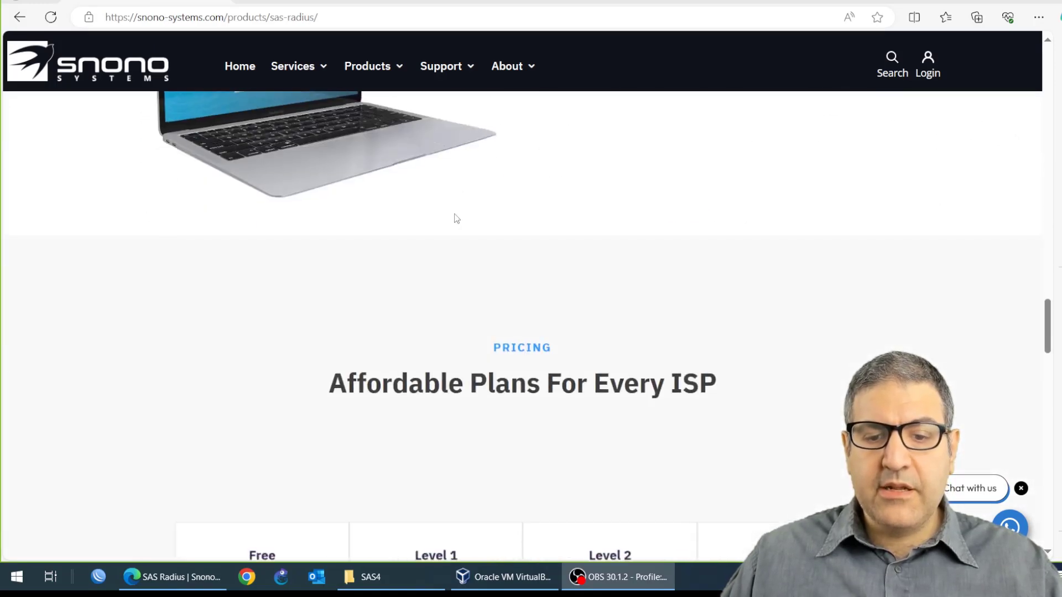
scroll(456, 217, "down", 2)
scroll(453, 220, "up", 2)
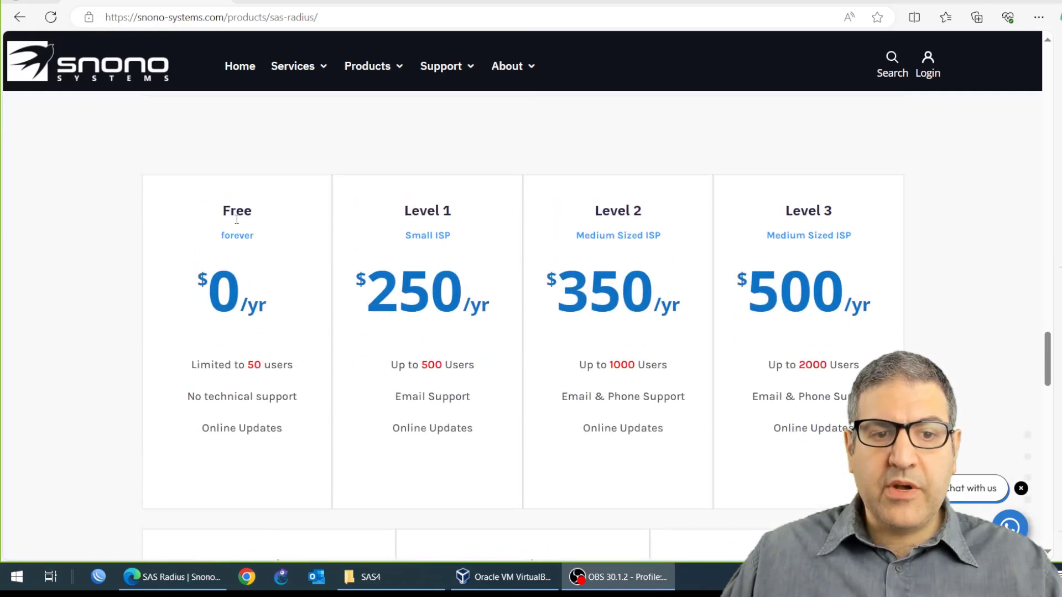
Step: Examine the pricing plans and their user limits, then return to the top of the page
left_click_drag(222, 239, 246, 236)
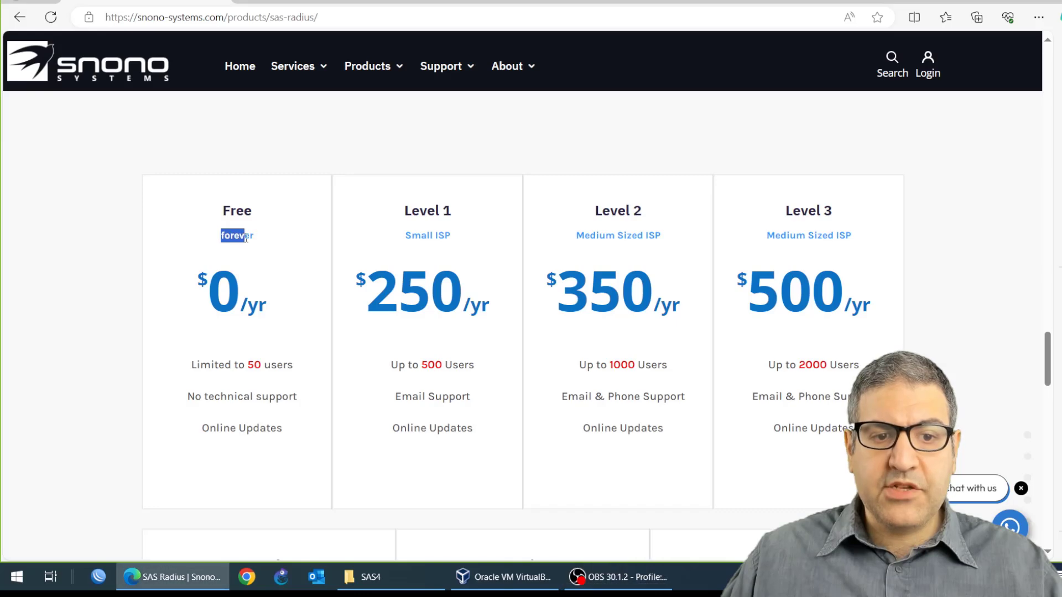
left_click(274, 373)
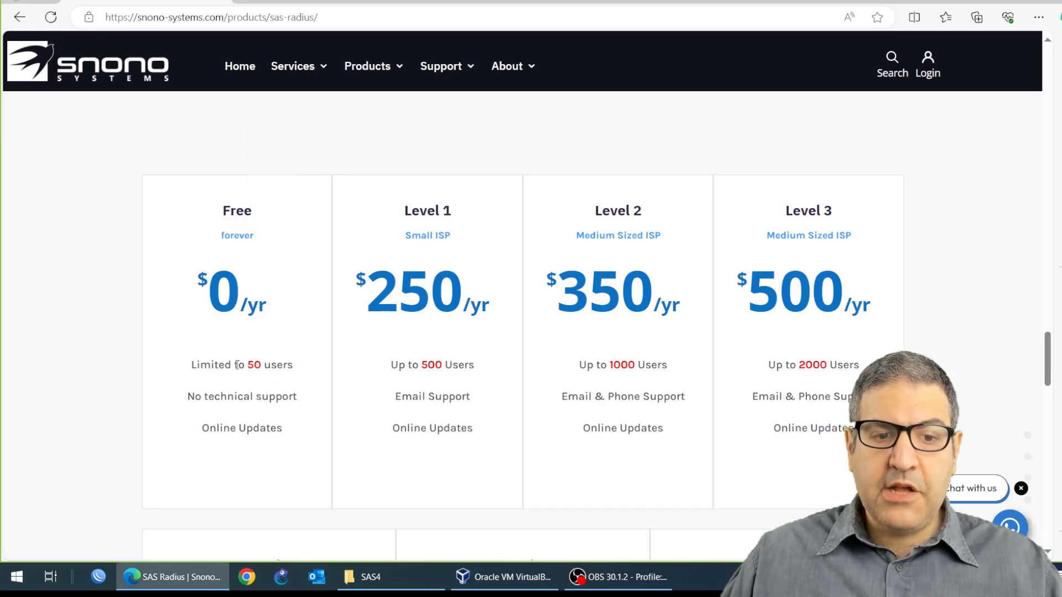
left_click_drag(210, 365, 294, 365)
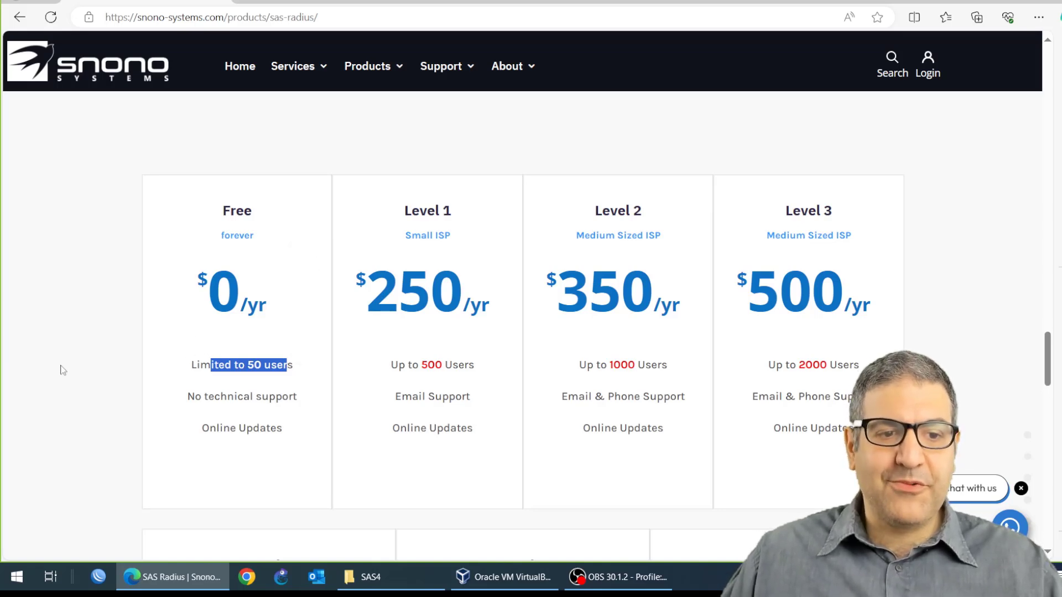
left_click(75, 358)
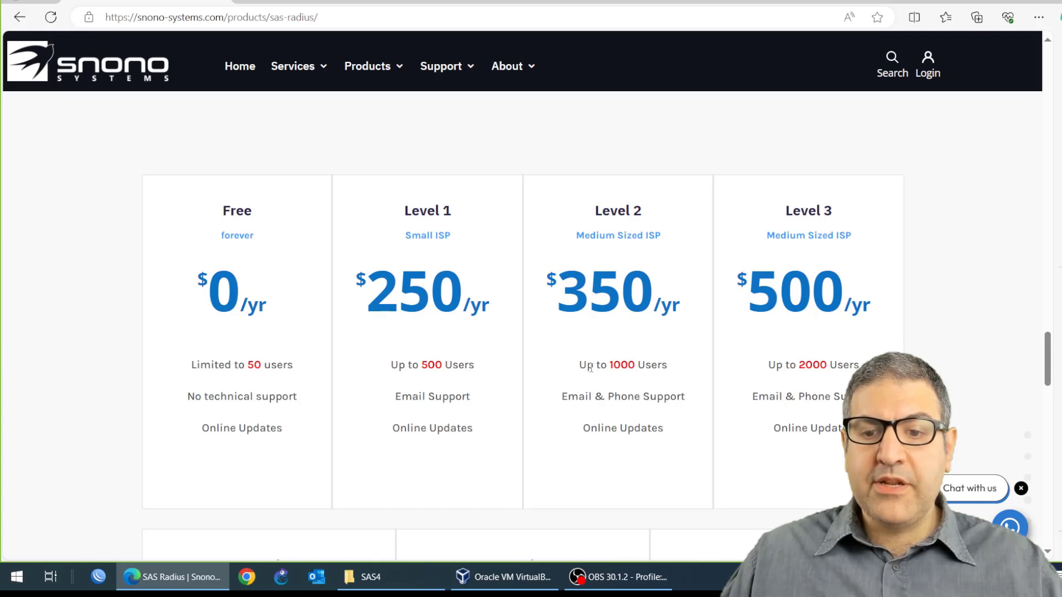
scroll(404, 303, "down", 8)
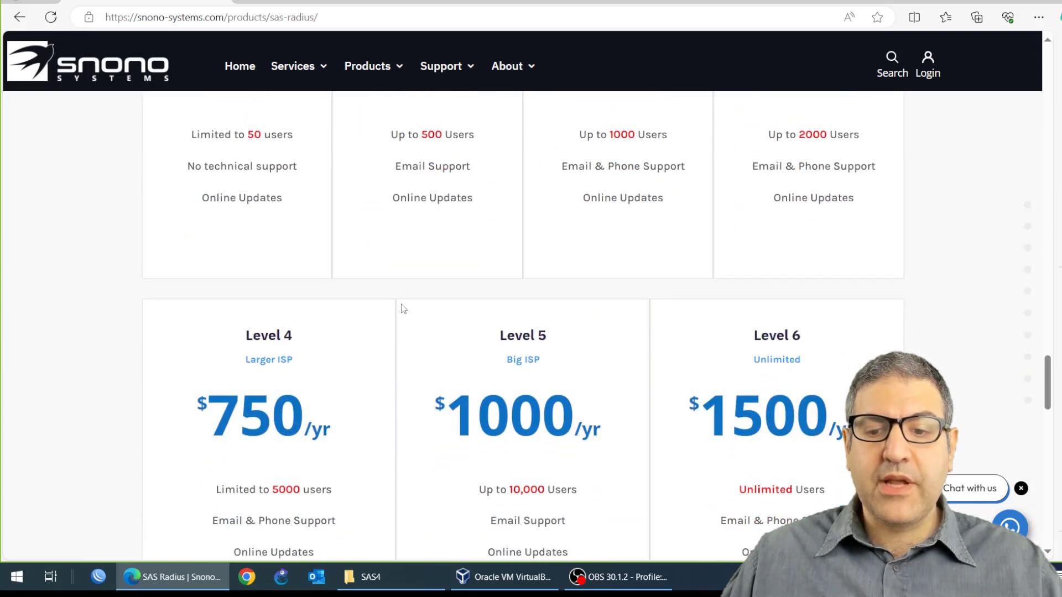
scroll(475, 299, "up", 6)
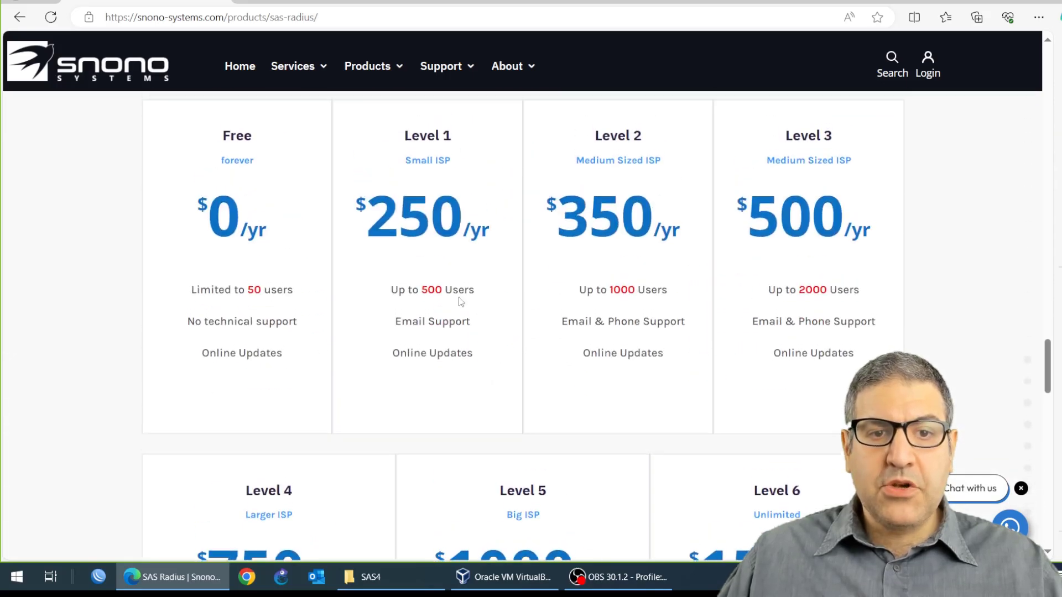
scroll(477, 323, "up", 10)
scroll(452, 288, "up", 15)
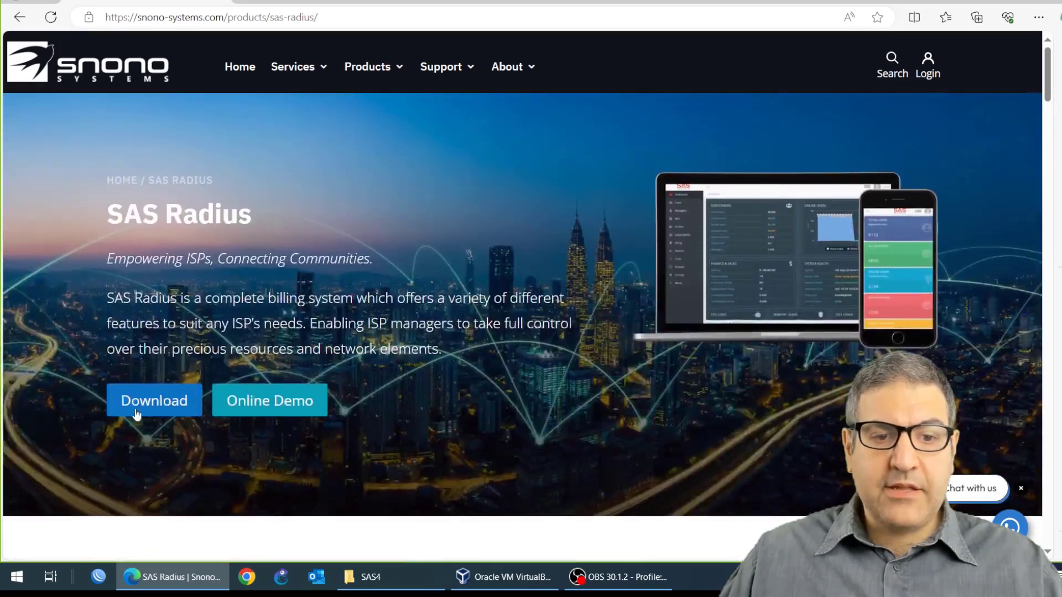
Step: Start downloading the SAS 4 Latest Version ISO from the Files & Documents section, then cancel the download
left_click(170, 412)
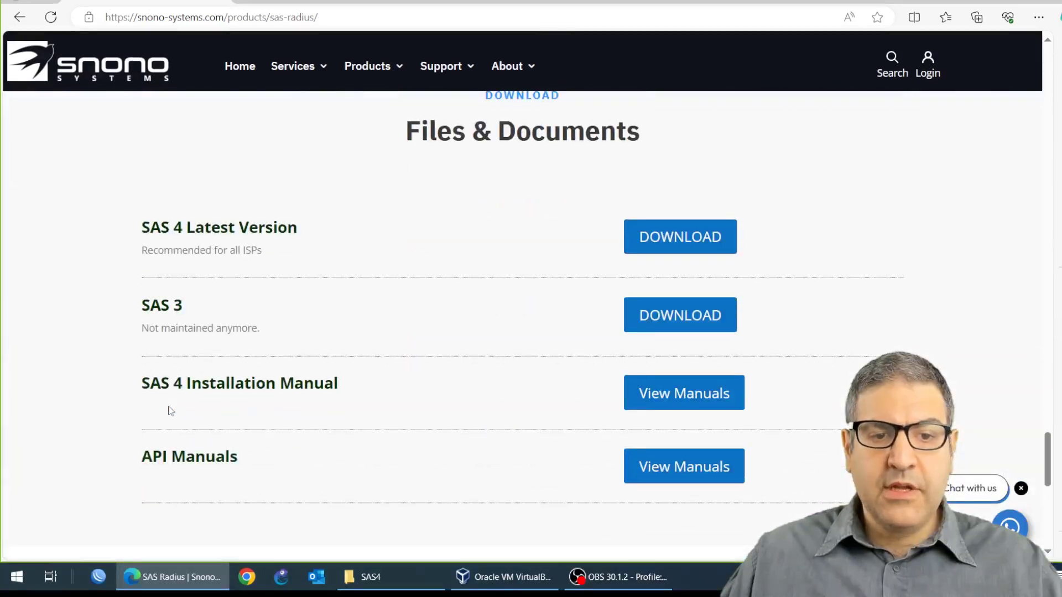
left_click(666, 242)
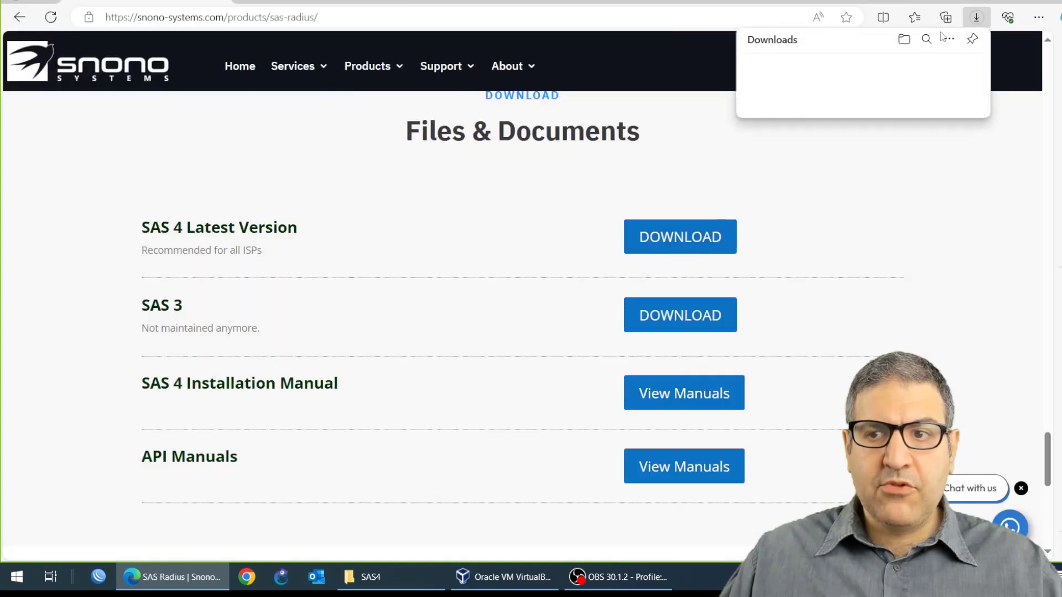
mouse_move(962, 70)
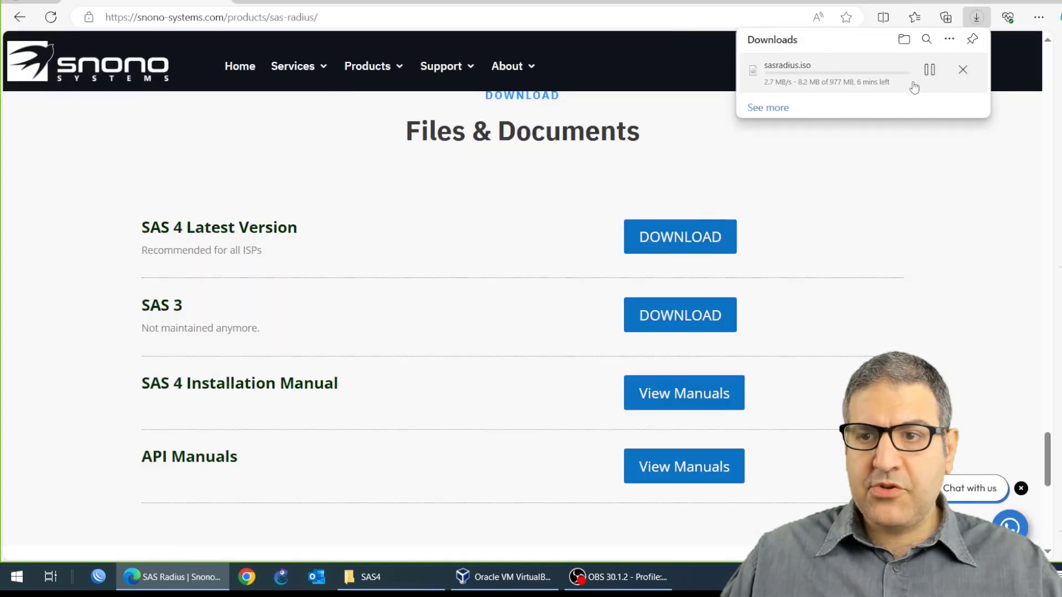
left_click(963, 71)
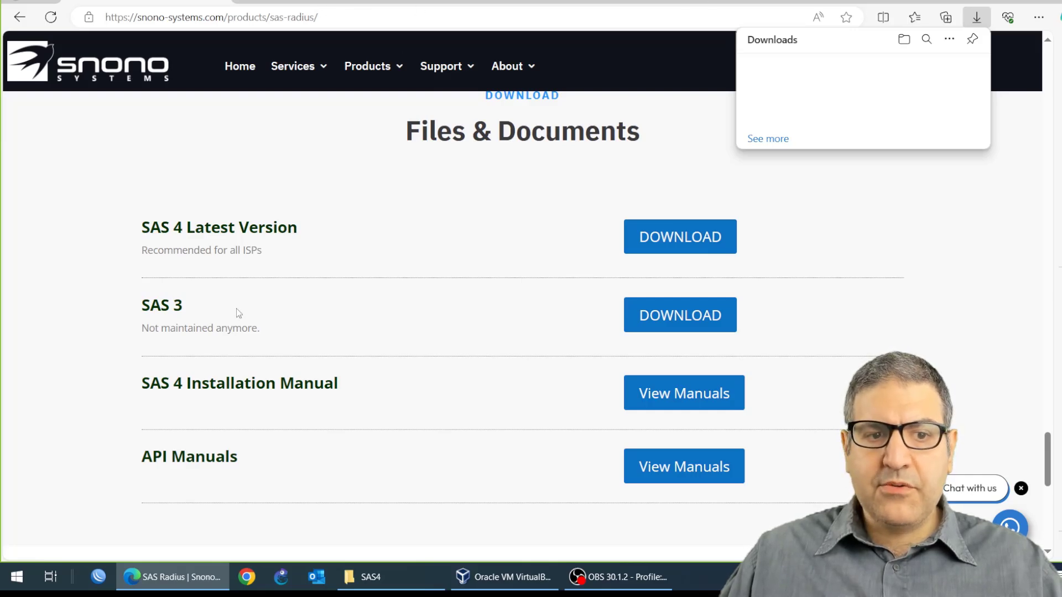
Step: Open the SAS 4 Installation Manual, proceeding past the certificate warning, and go to its Installation page
left_click(667, 396)
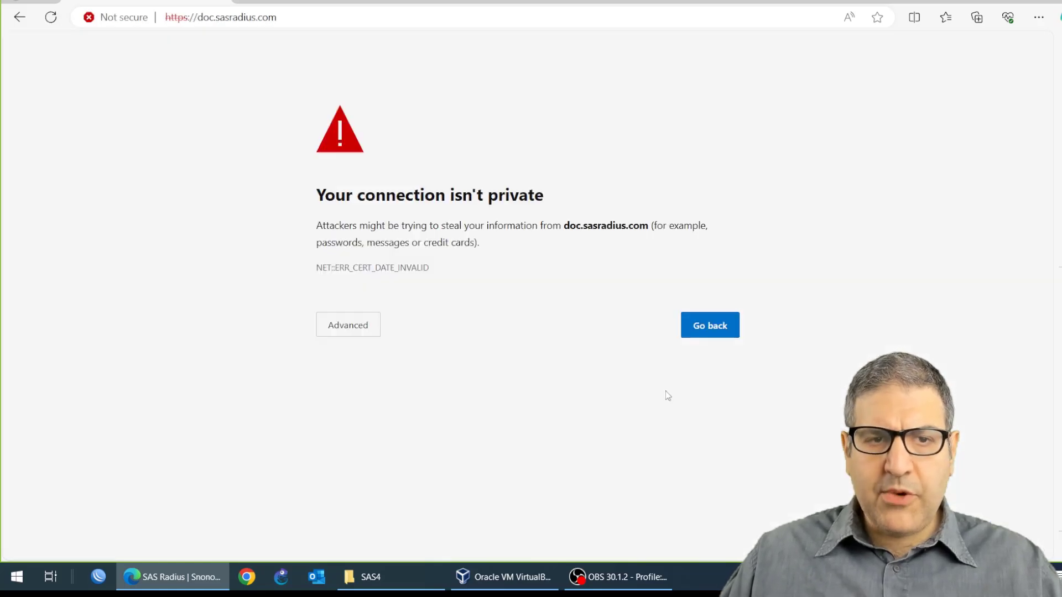
left_click(351, 326)
left_click(396, 450)
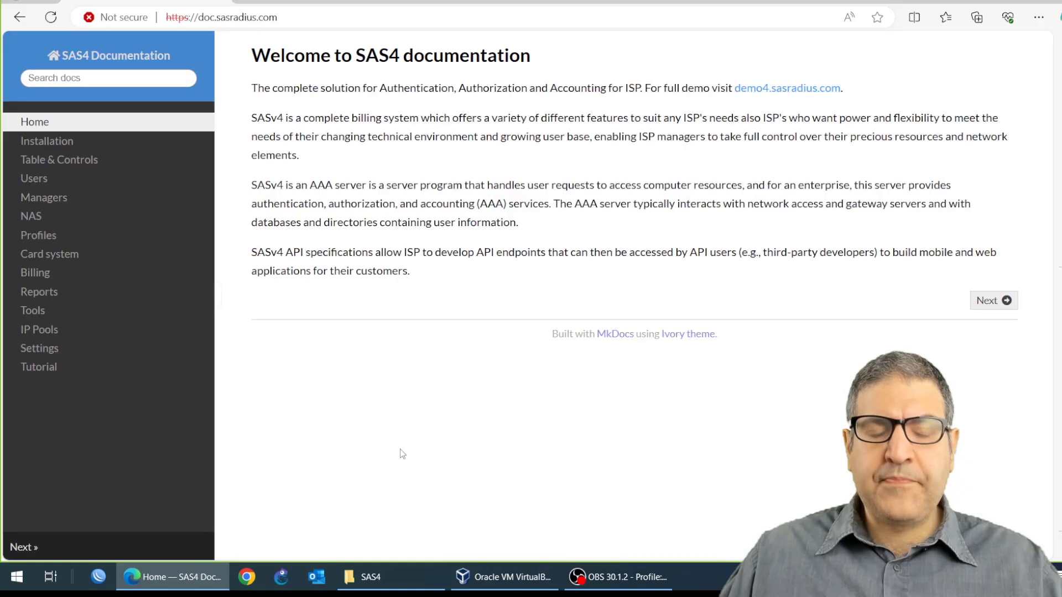
left_click(69, 143)
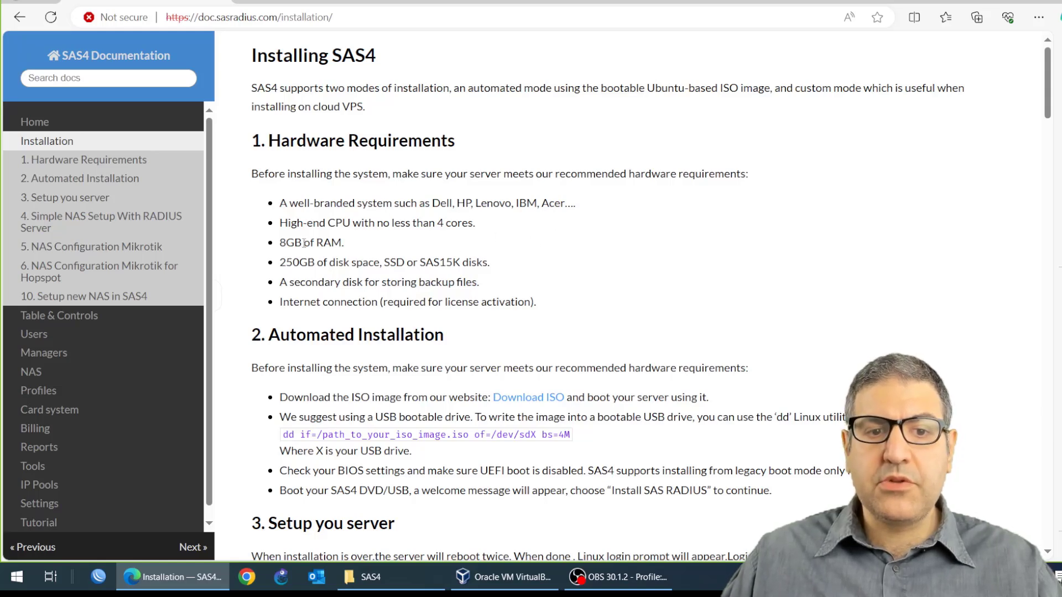
Step: Review the hardware requirements for CPU, RAM and disk space in the installation guide
left_click_drag(282, 226, 467, 227)
double_click(327, 244)
left_click_drag(315, 243, 338, 262)
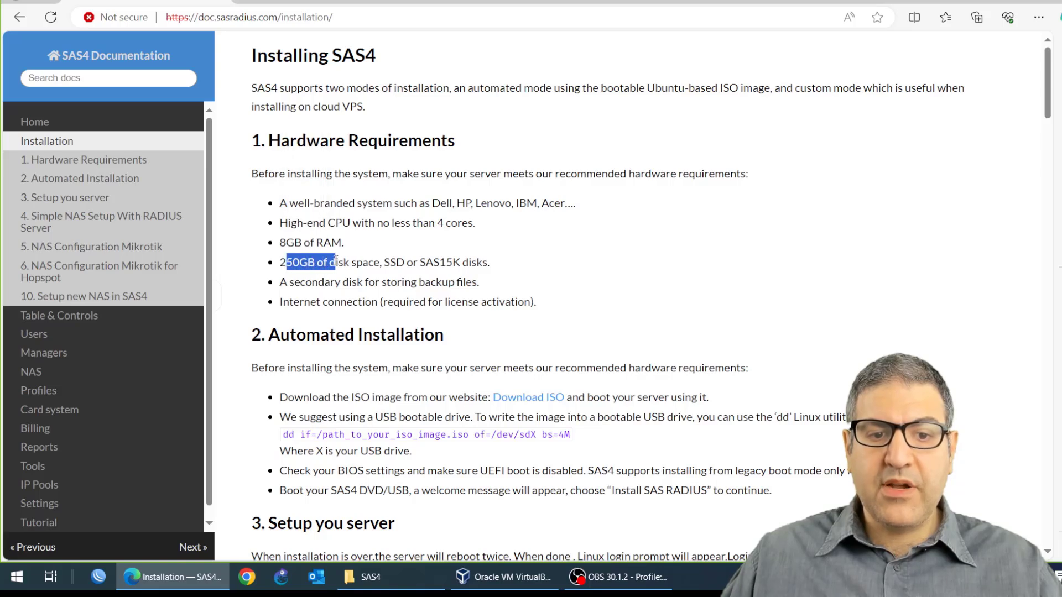
left_click(502, 267)
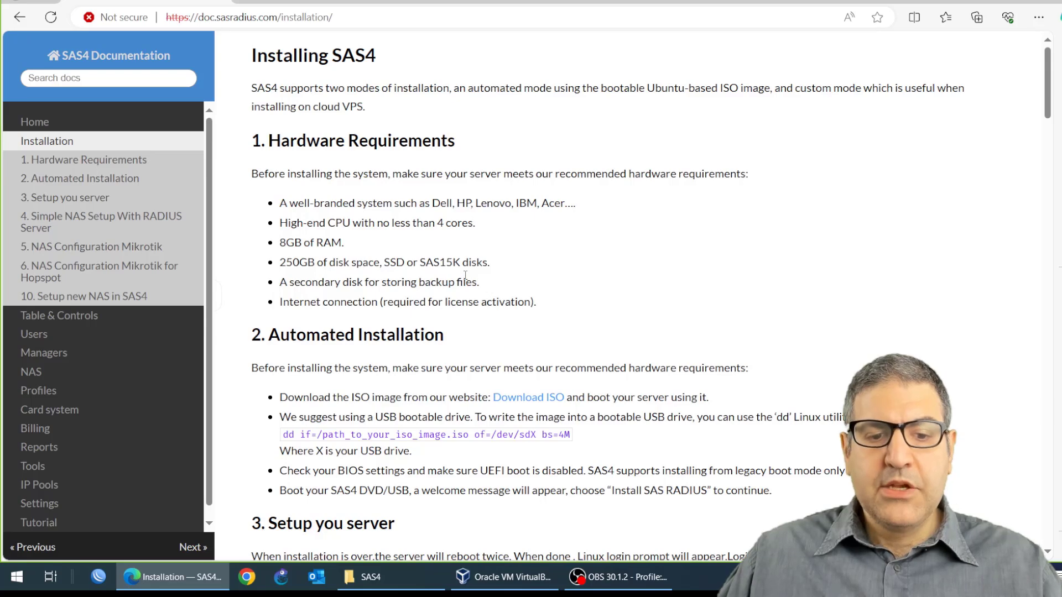
Step: Create a new virtual machine named SASA4 with type Linux and version Ubuntu (64-bit)
left_click(505, 585)
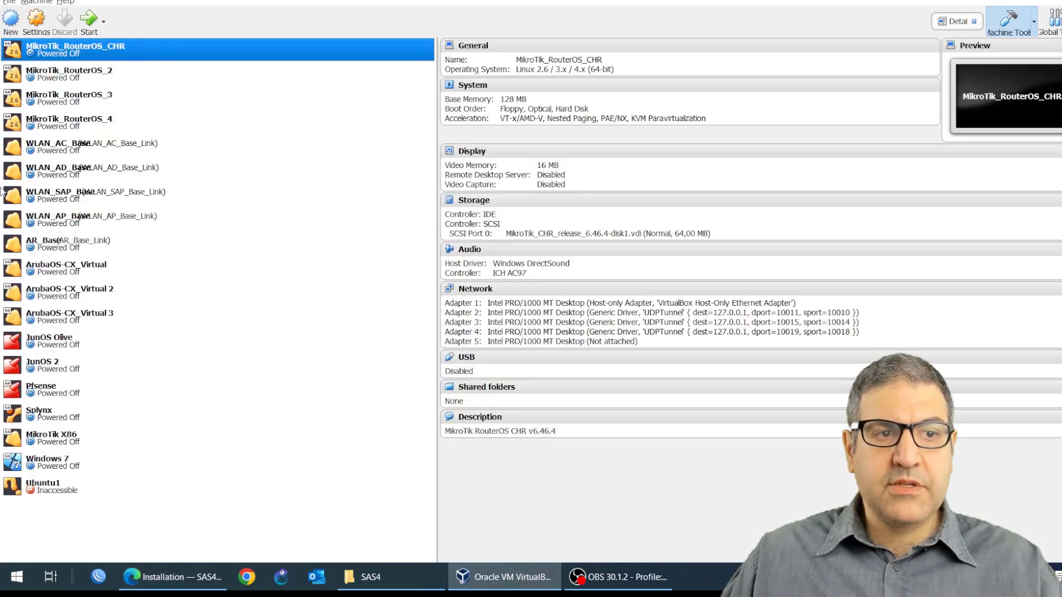
left_click(11, 28)
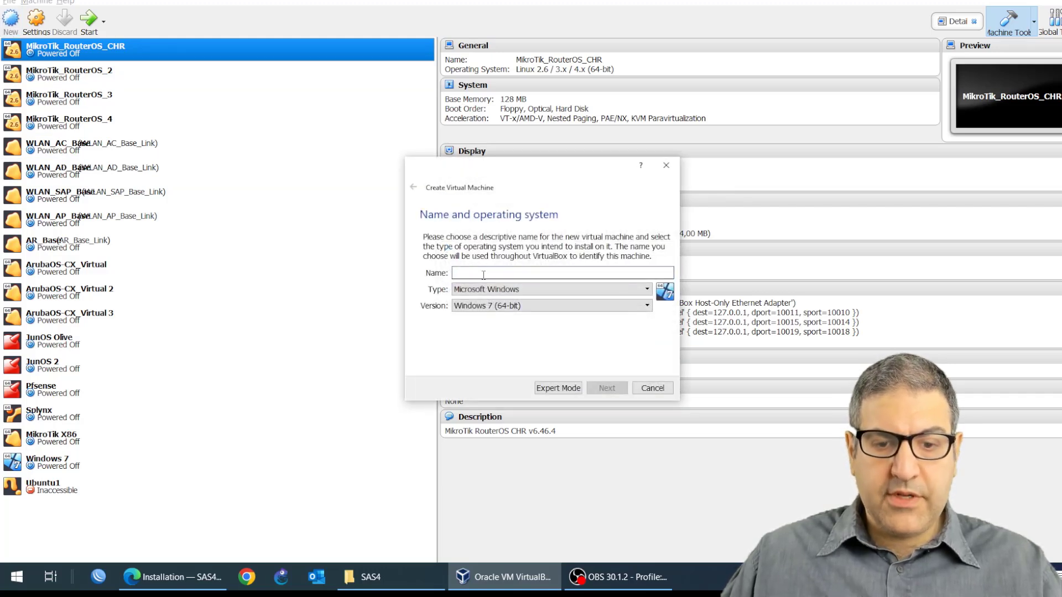
type("SASA")
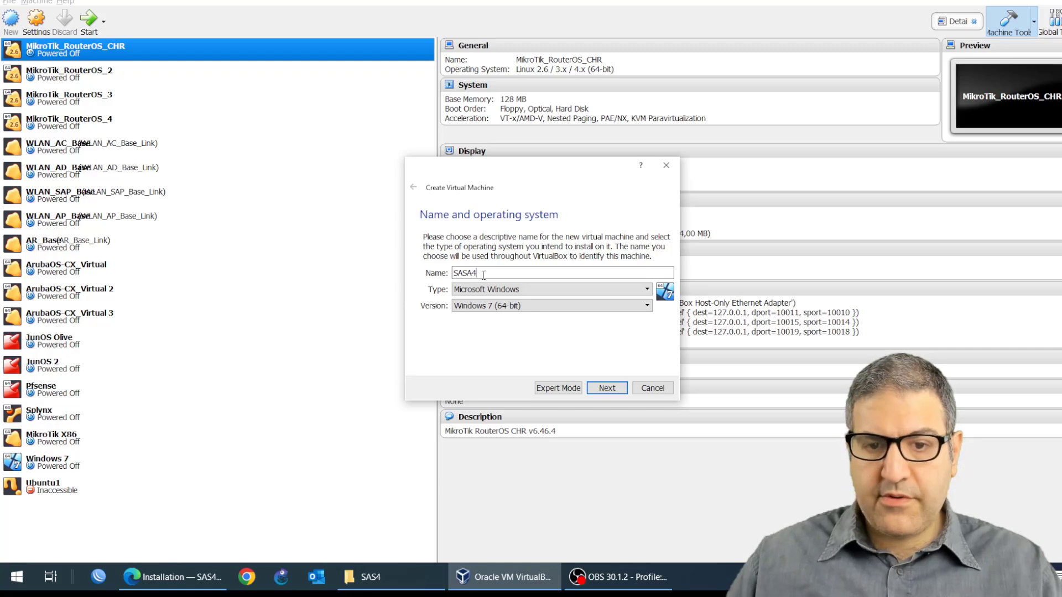
type("4")
left_click(513, 291)
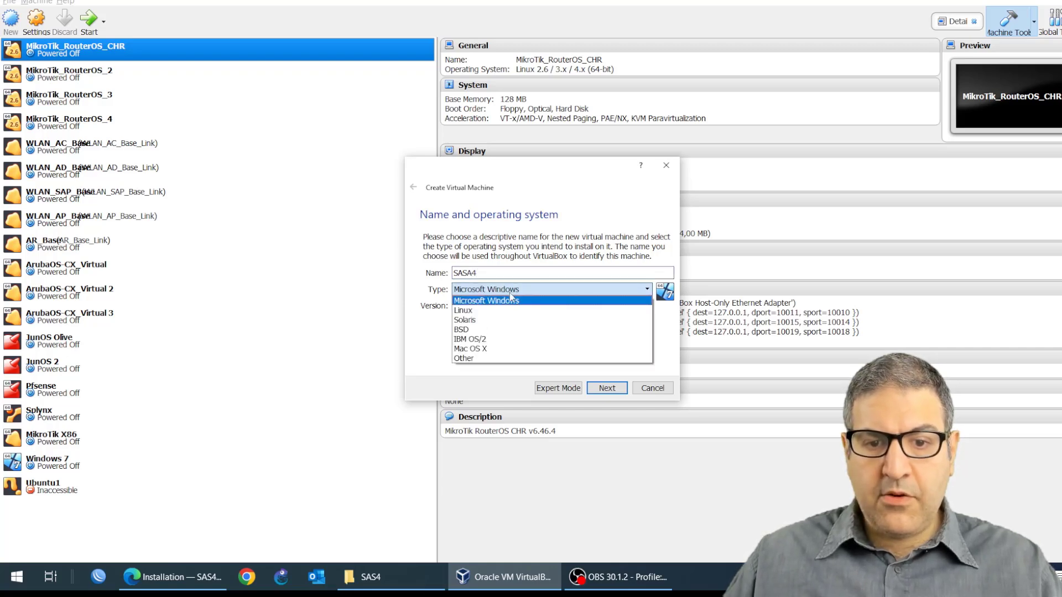
left_click(499, 312)
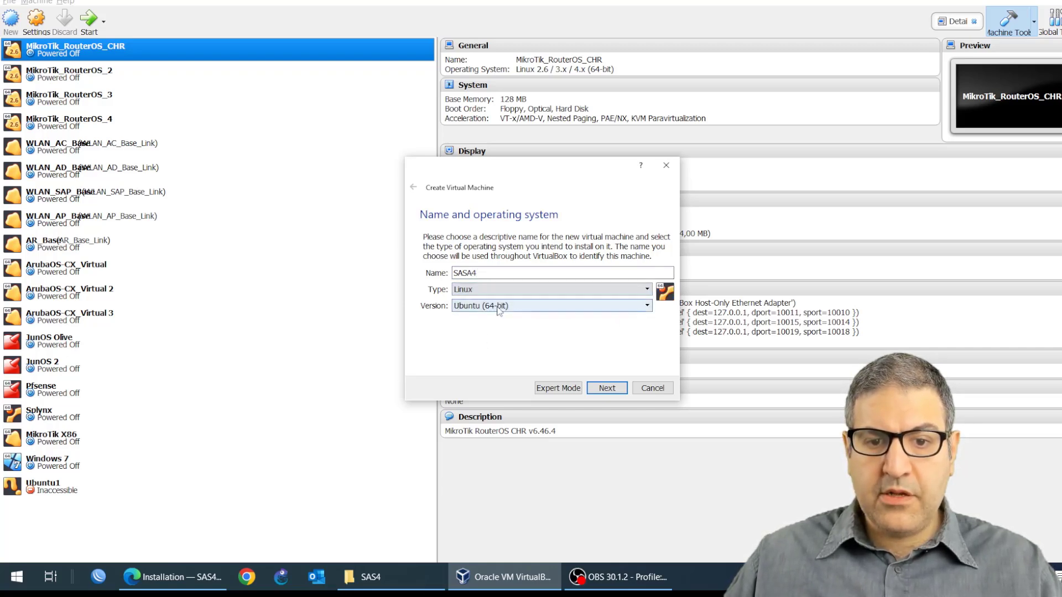
left_click(606, 387)
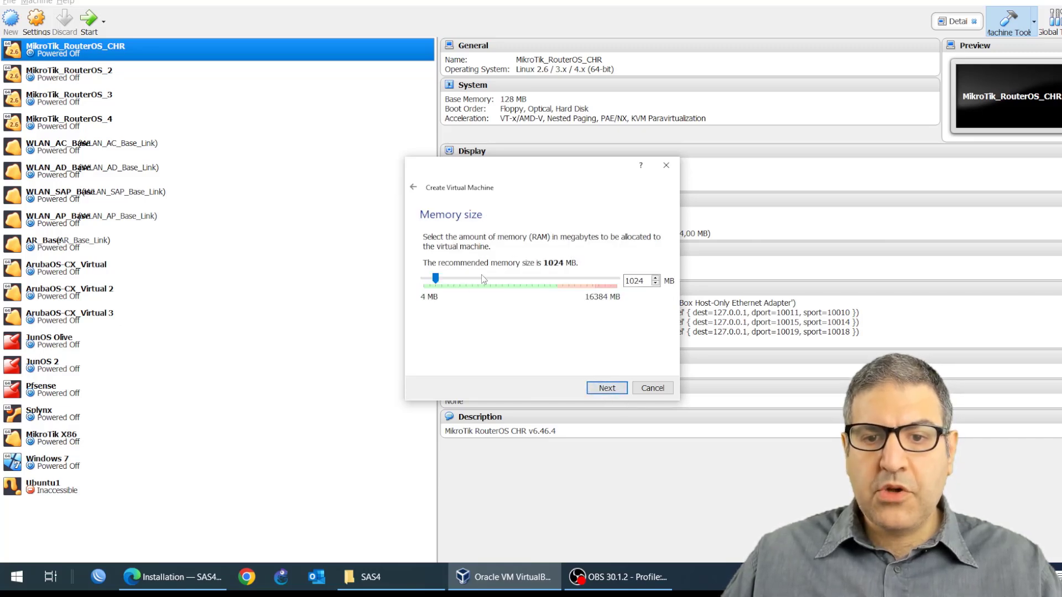
Step: Set the virtual machine's memory to 8192 MB, checking the documented RAM requirement
key("alt+Tab")
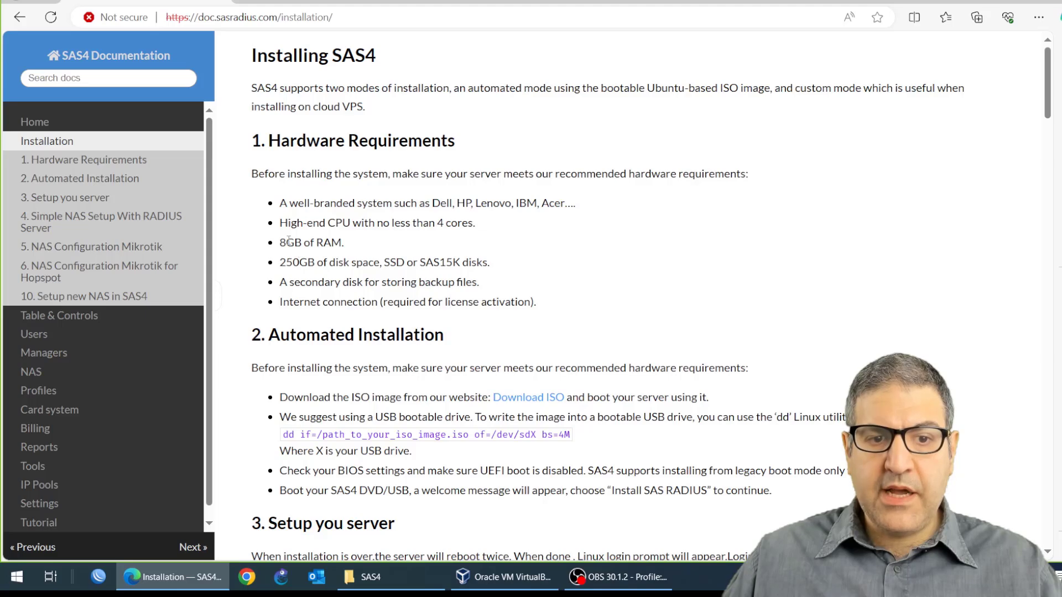
key("alt+Tab")
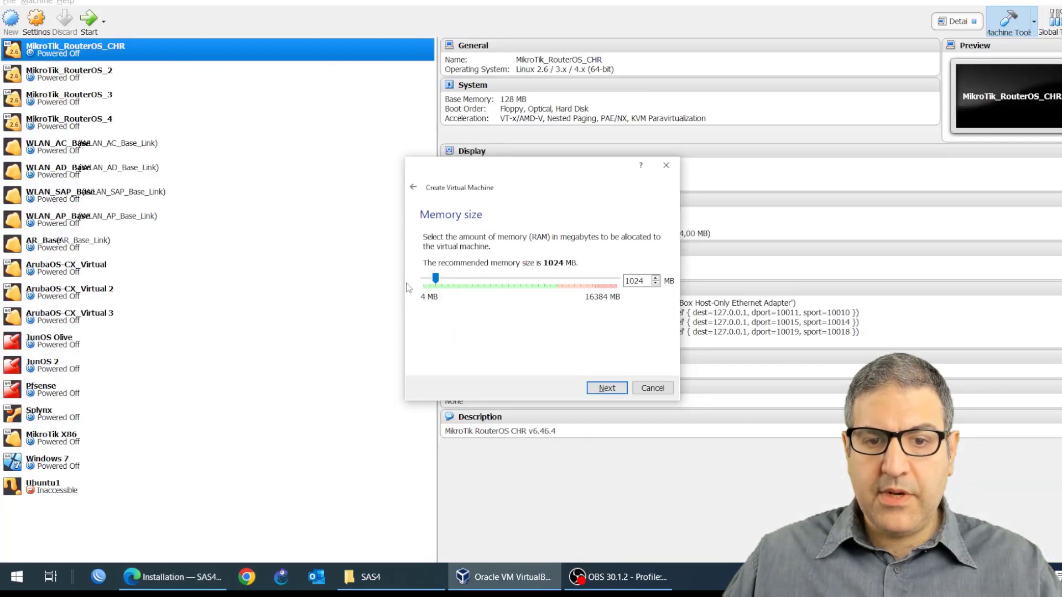
left_click_drag(436, 281, 520, 281)
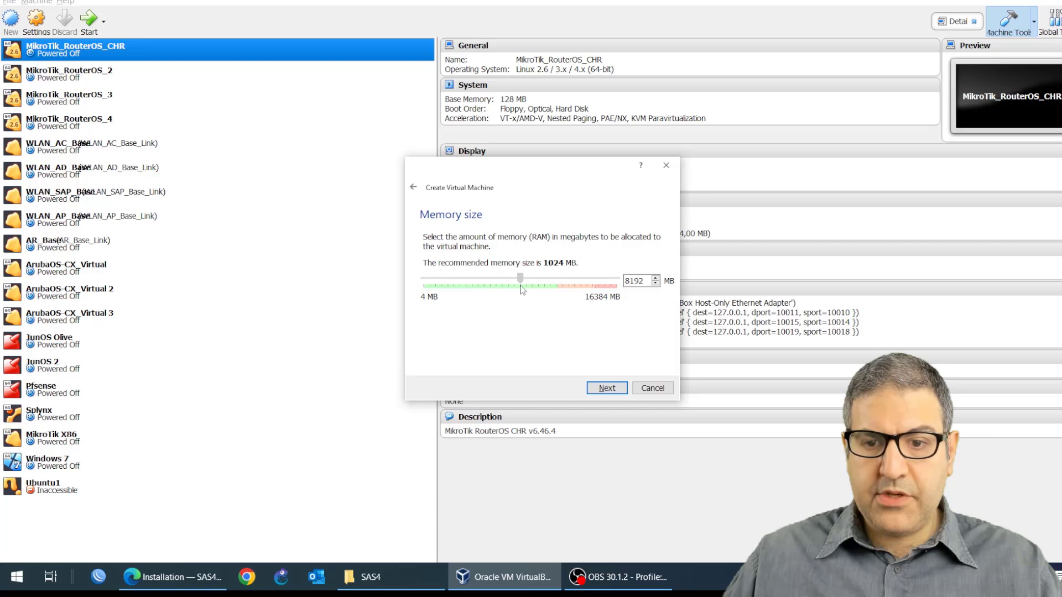
left_click(606, 388)
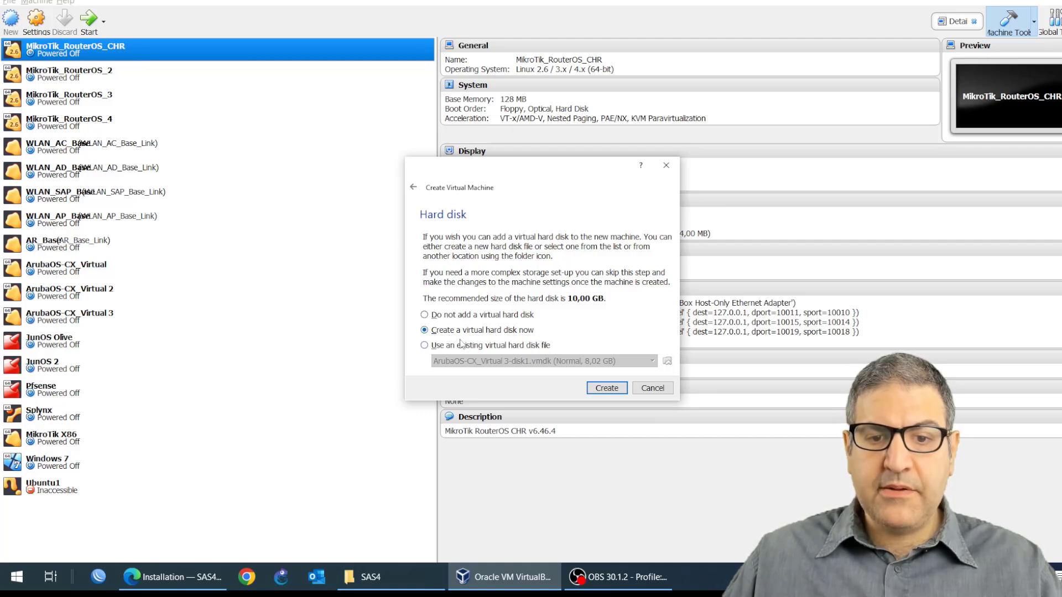
Step: Create a new VDI virtual hard disk named SASA4 with a size of 250 GB, checking the documented disk requirement
left_click(607, 389)
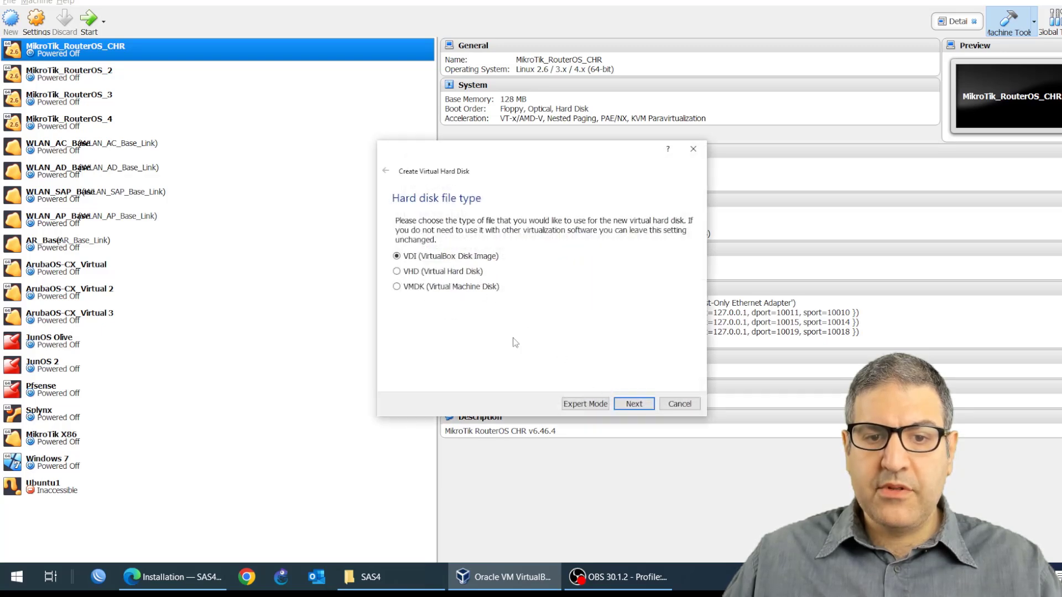
left_click(634, 404)
left_click(634, 405)
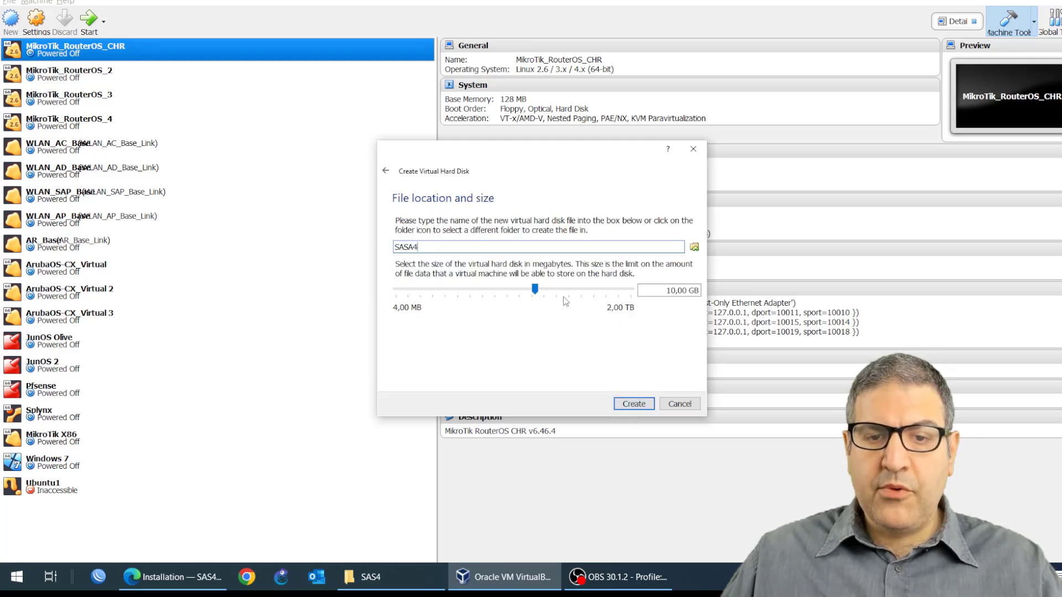
key("alt+Tab")
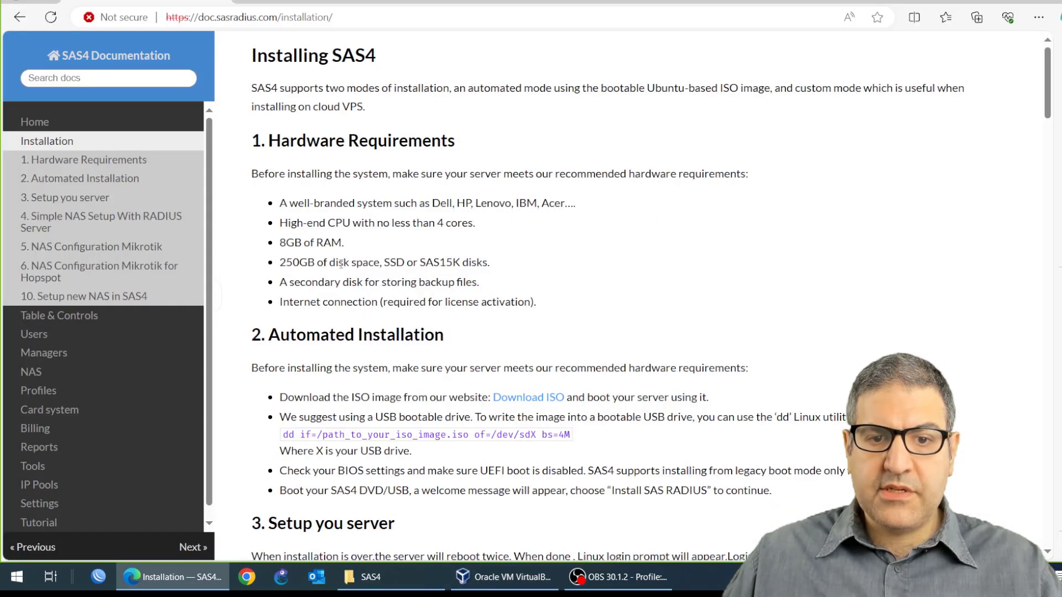
key("alt+Tab")
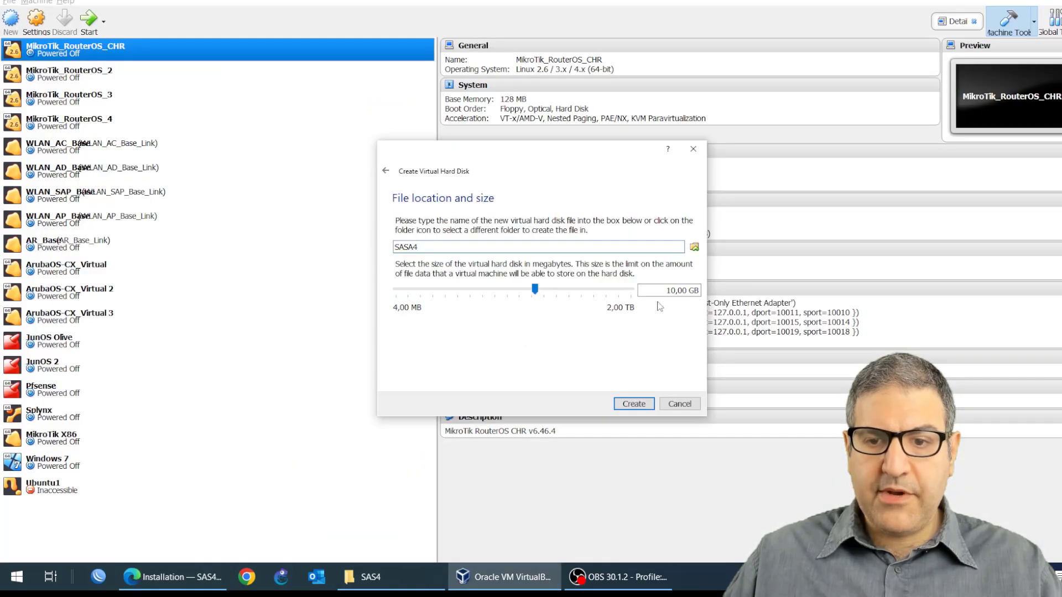
double_click(685, 292)
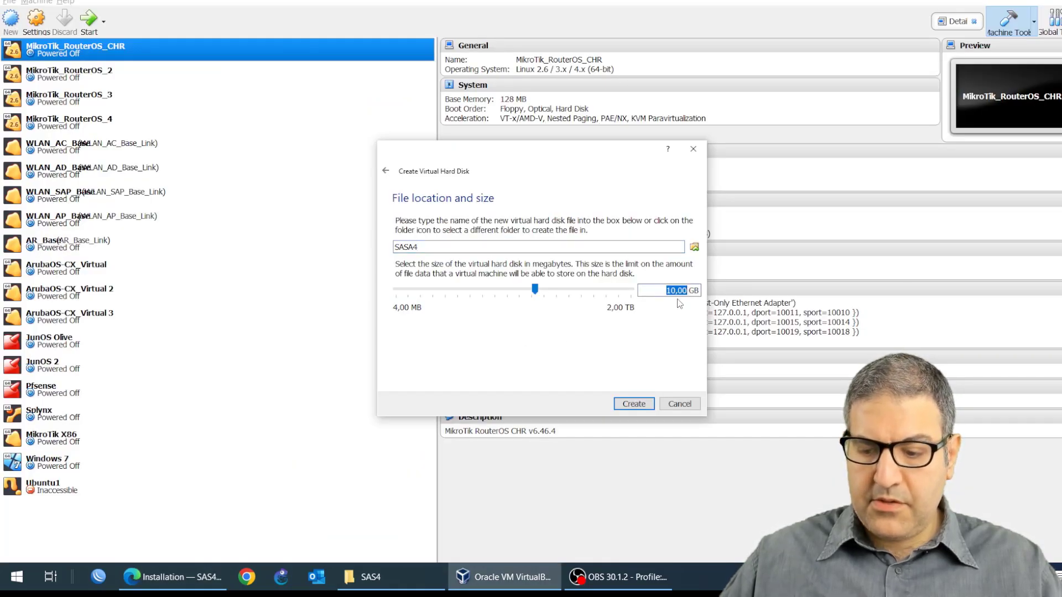
type("250")
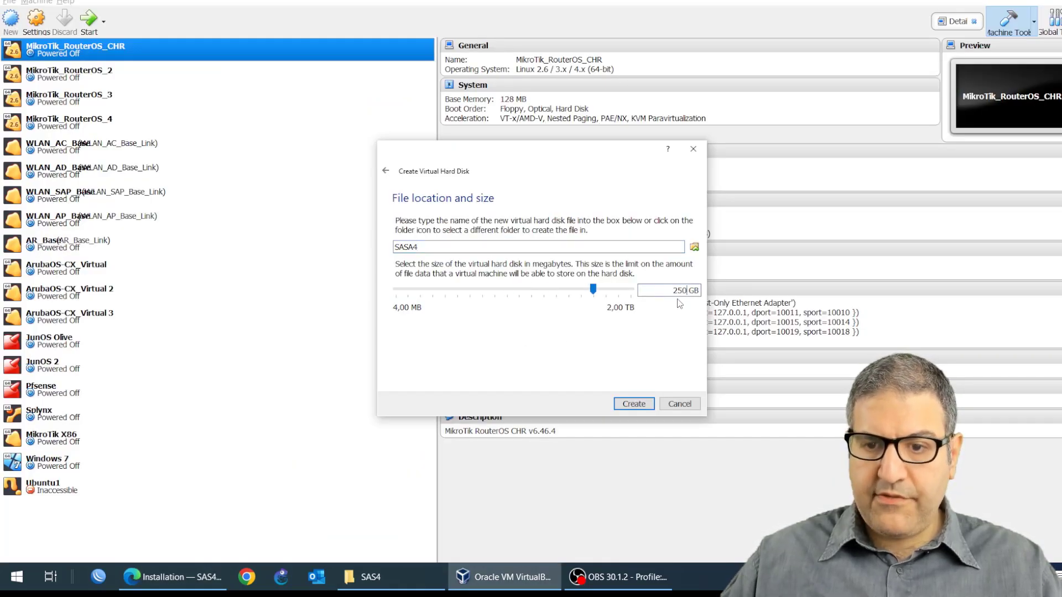
left_click(634, 403)
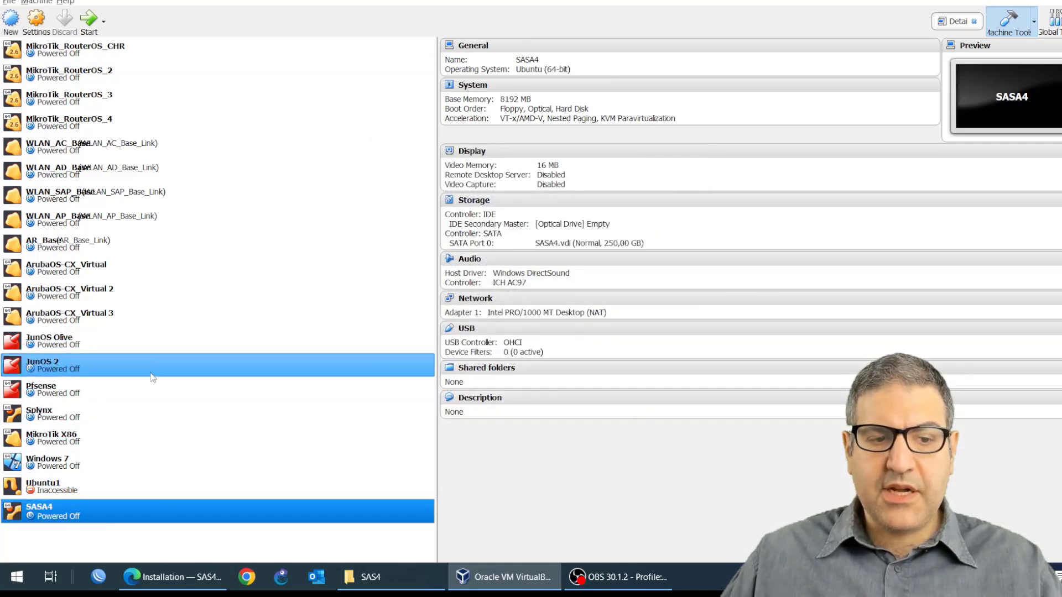
Step: Open the SASA4 VM's settings and attach sasradius.iso to its empty IDE optical drive
right_click(72, 515)
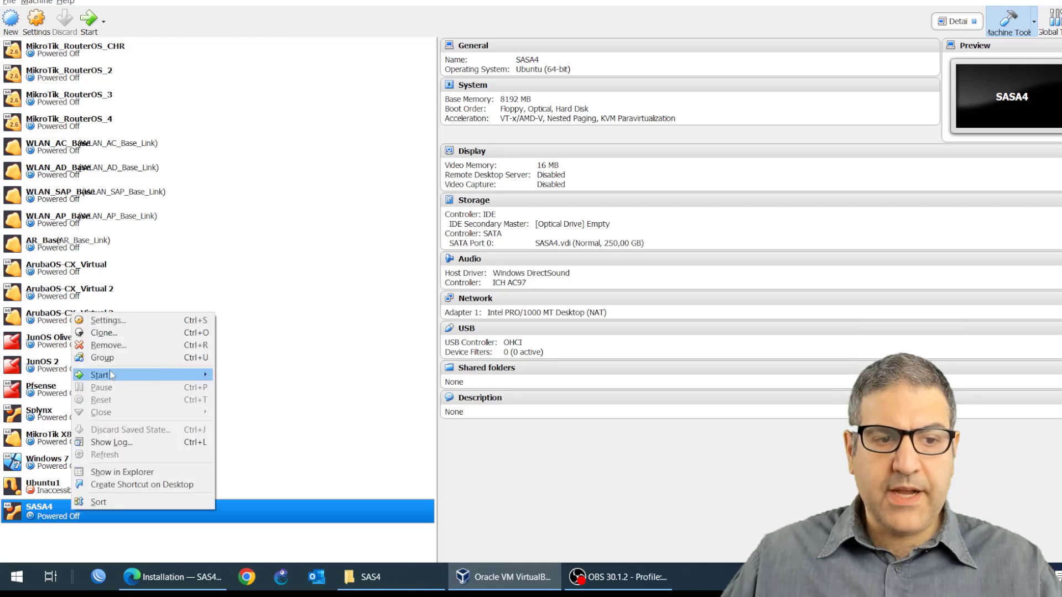
left_click(123, 322)
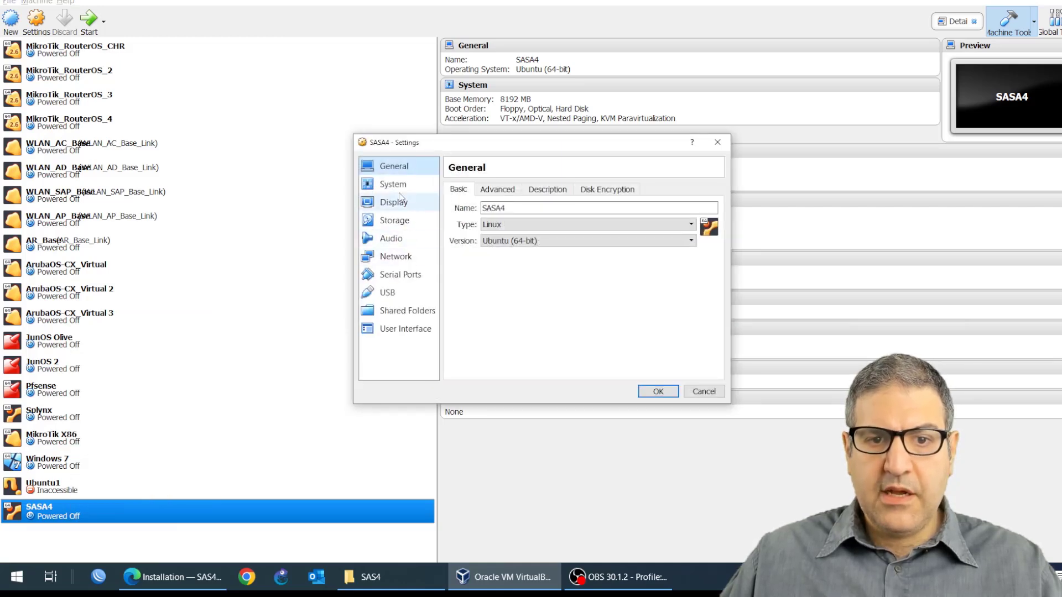
left_click(406, 188)
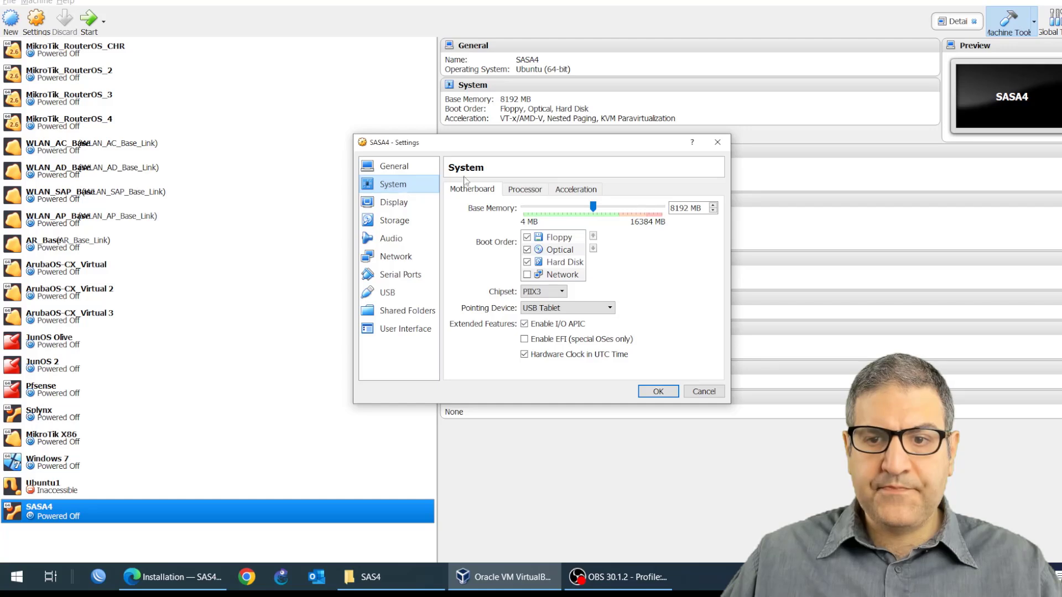
left_click(396, 203)
left_click(398, 224)
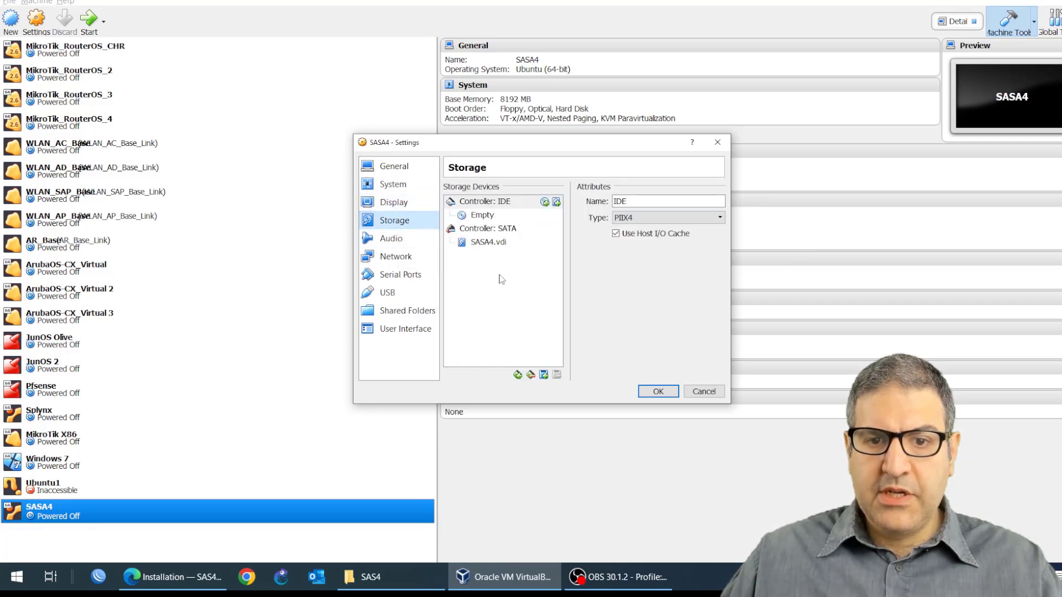
left_click(491, 216)
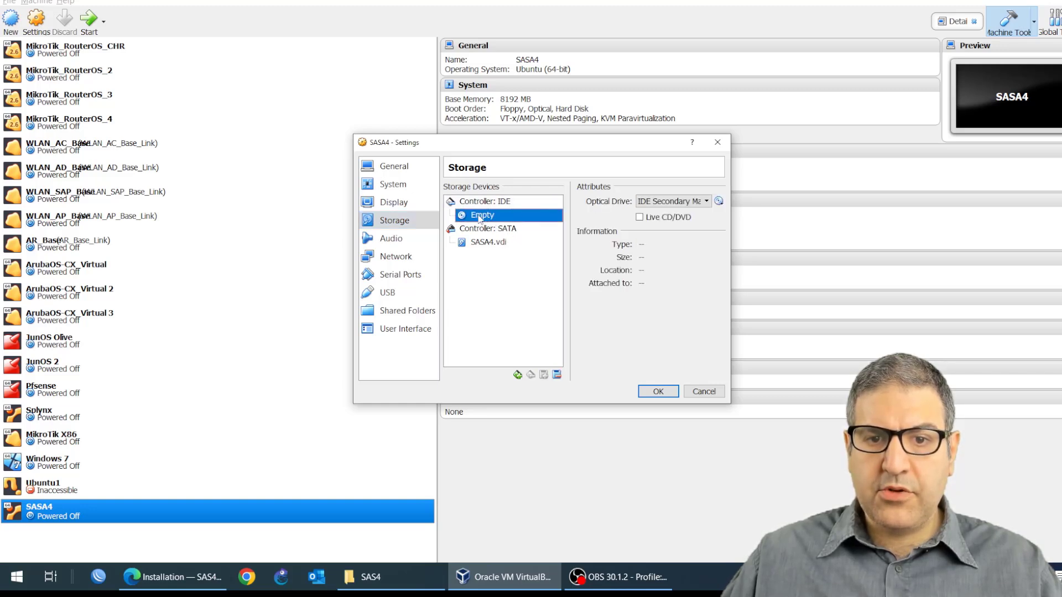
left_click(719, 201)
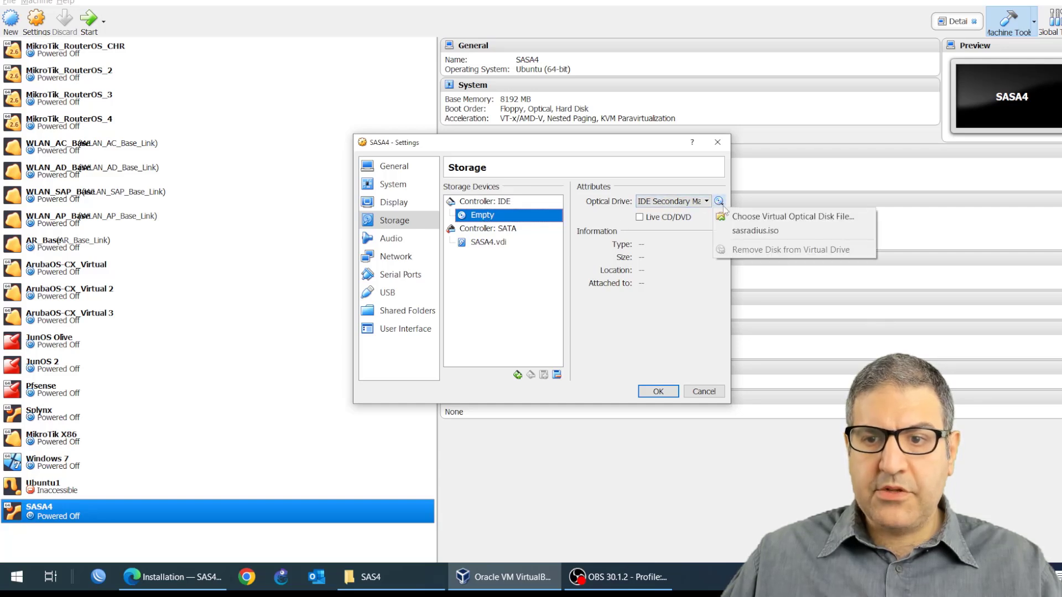
left_click(769, 217)
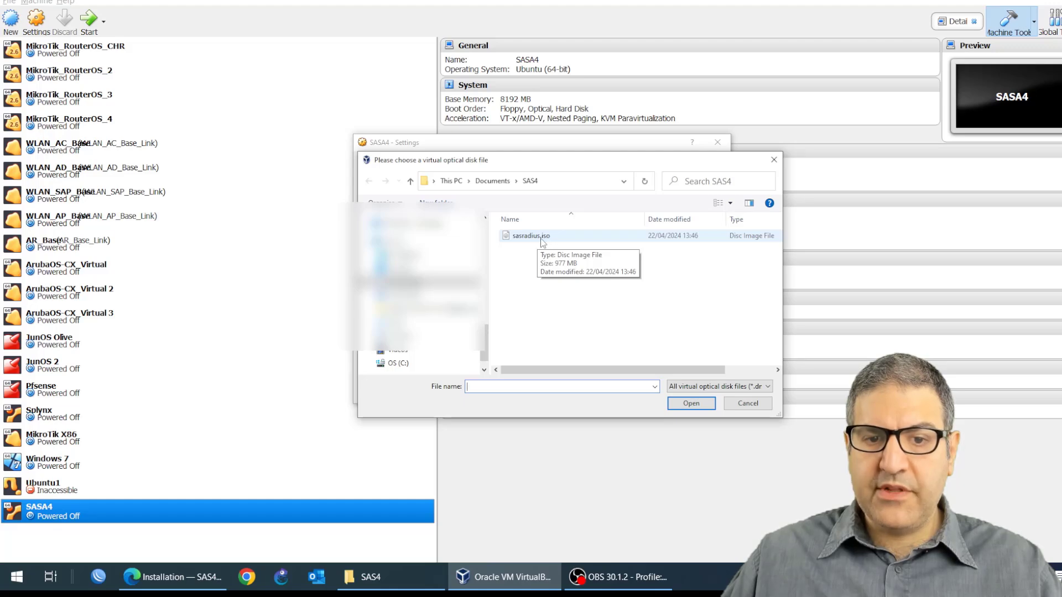
left_click(542, 237)
left_click(691, 403)
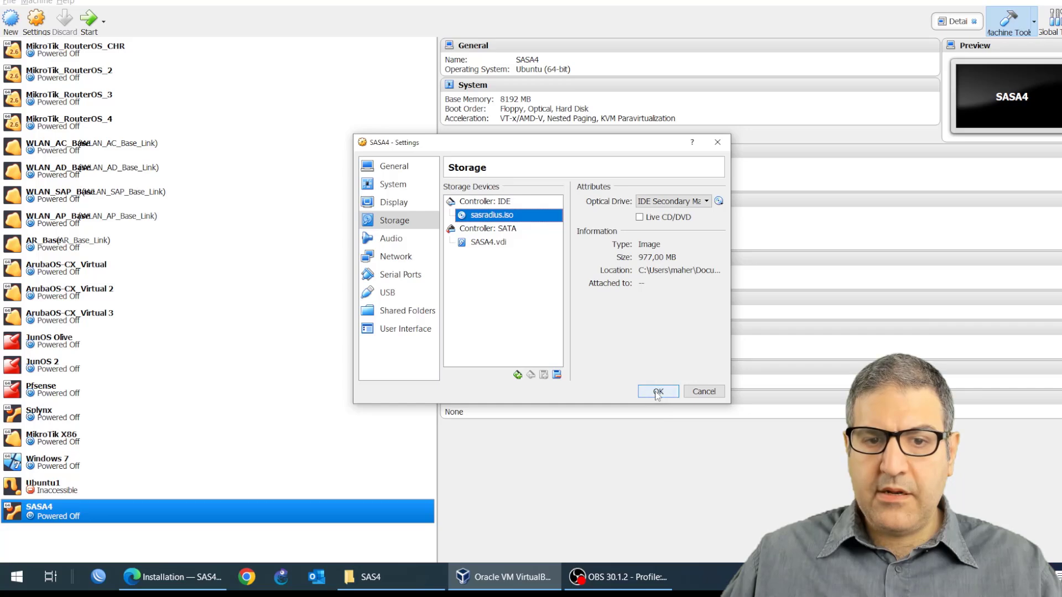
Step: Set network adapter 1 to Bridged Adapter on Intel(R) Wireless-AC 9560 160MHz and save the VM settings
left_click(391, 238)
left_click(398, 258)
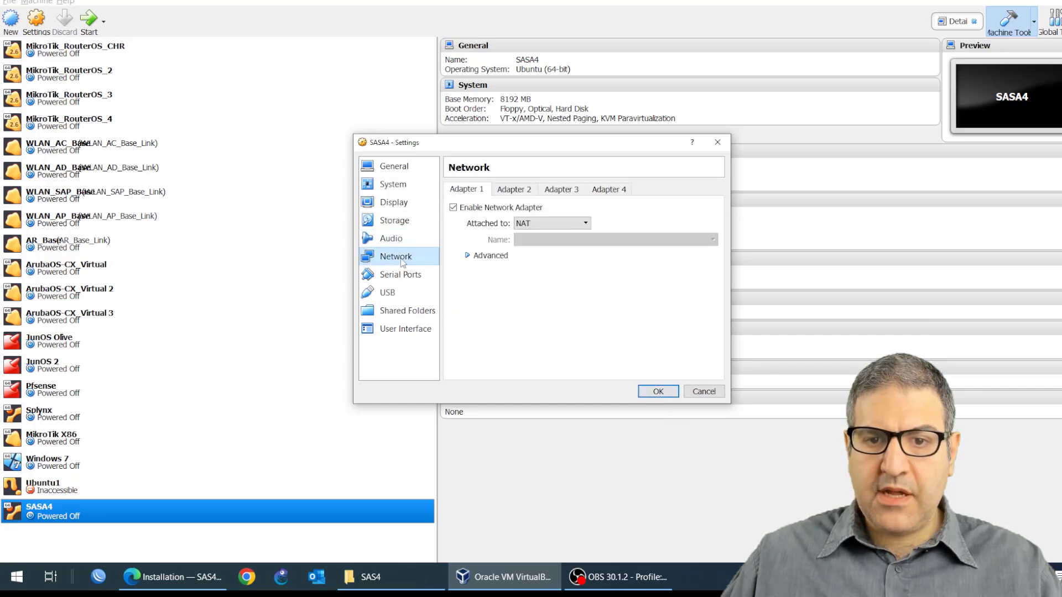
left_click(531, 224)
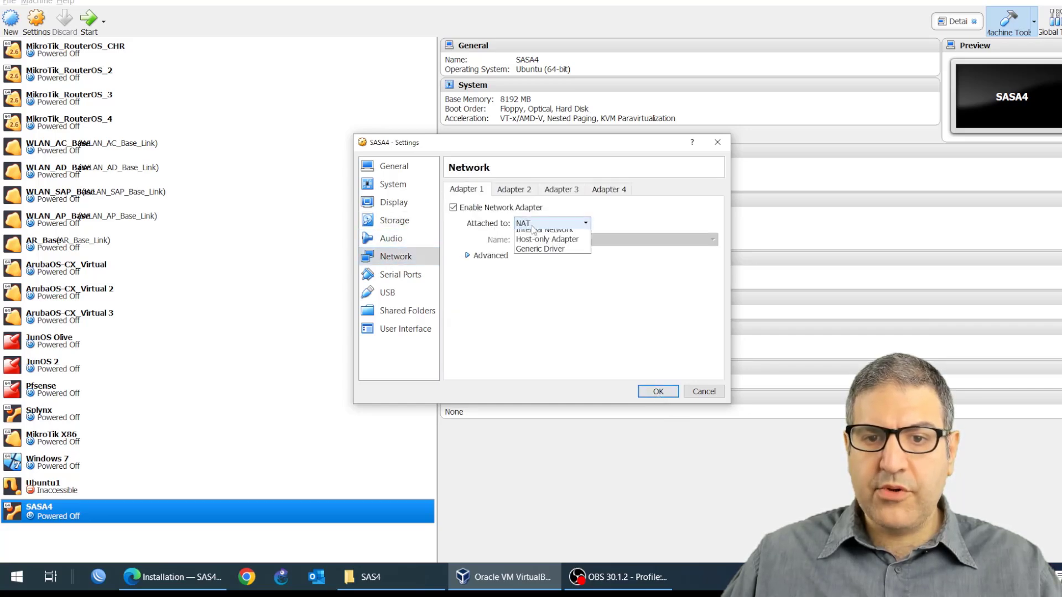
left_click(558, 266)
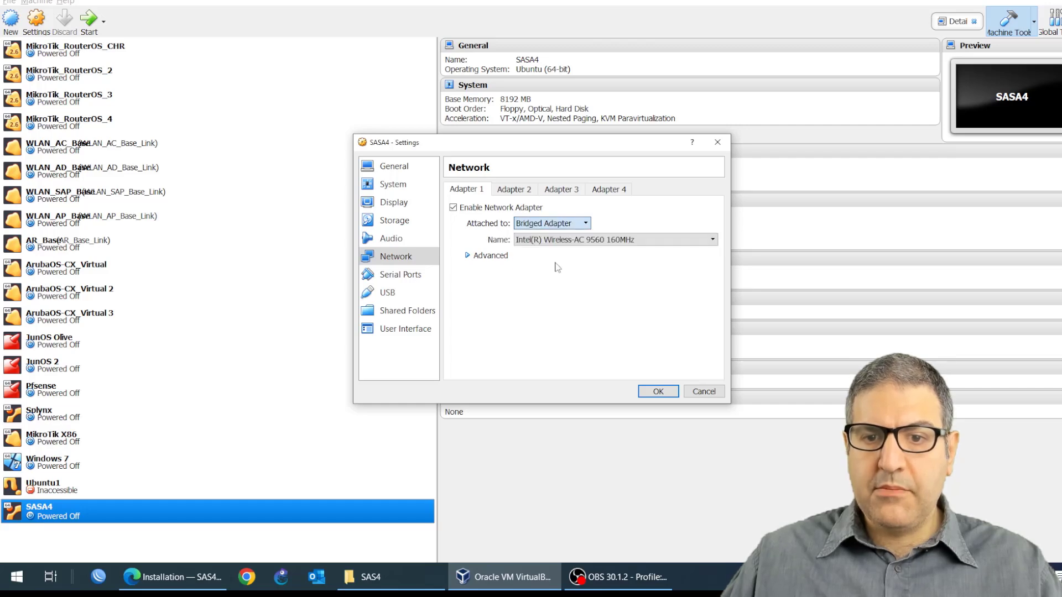
left_click(579, 242)
left_click(580, 245)
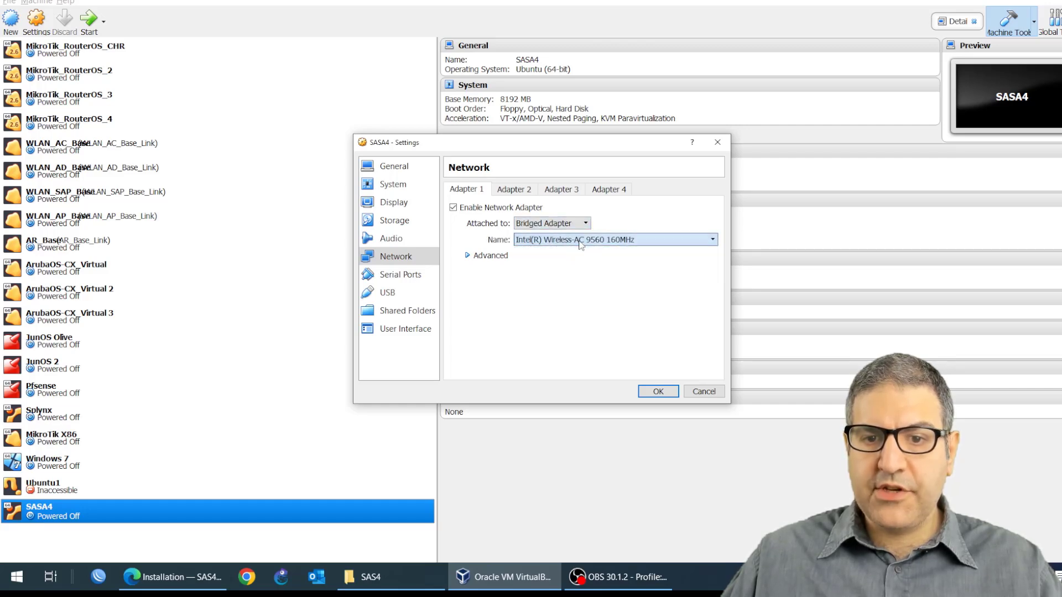
left_click(401, 237)
left_click(404, 221)
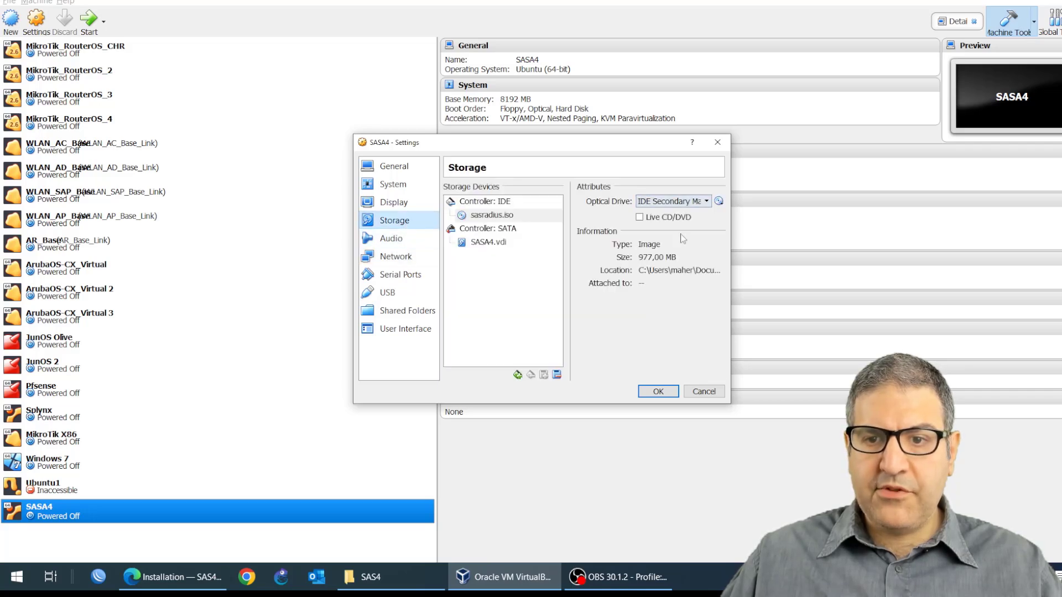
left_click(658, 391)
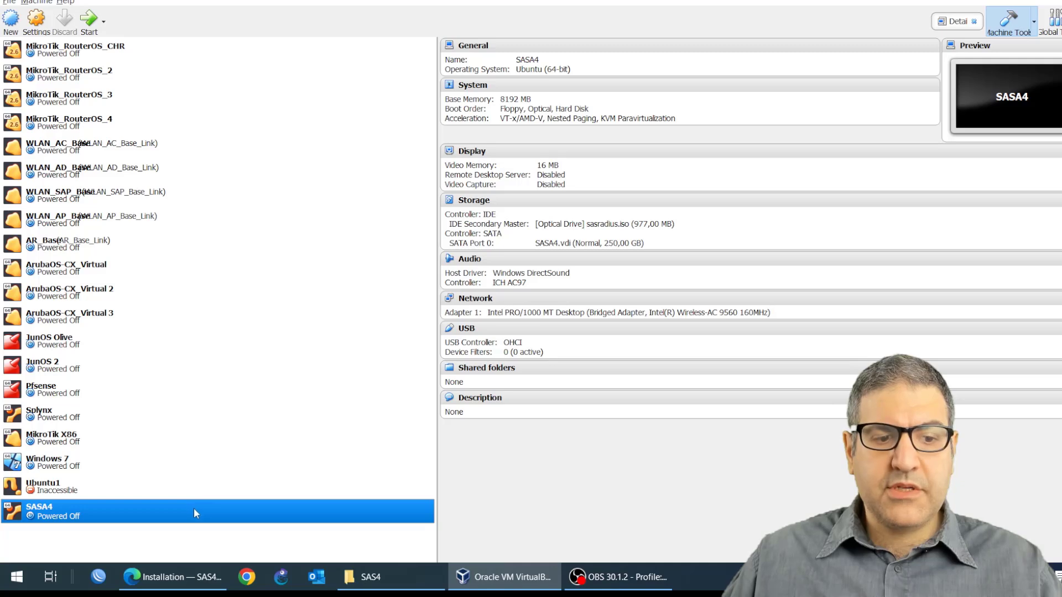
Step: Start the SASA4 virtual machine and enlarge its window
left_click(91, 22)
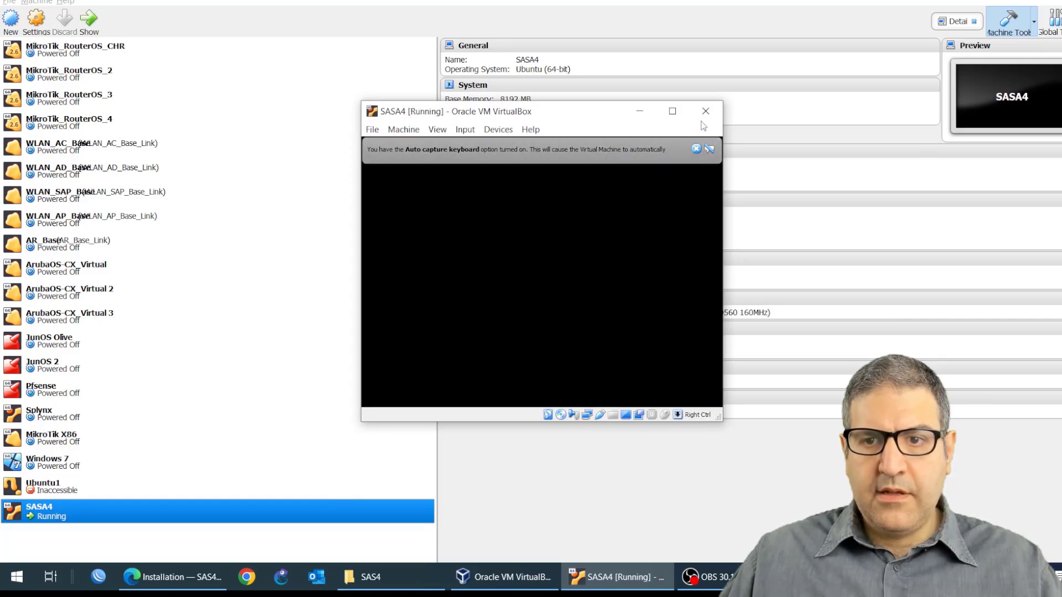
left_click(673, 110)
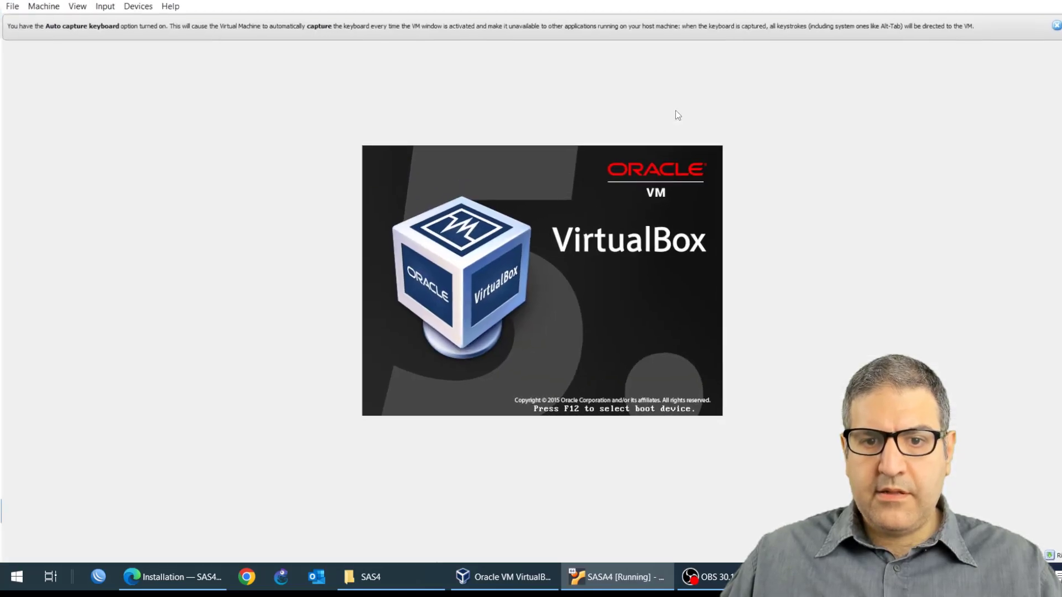
left_click(77, 7)
left_click(97, 49)
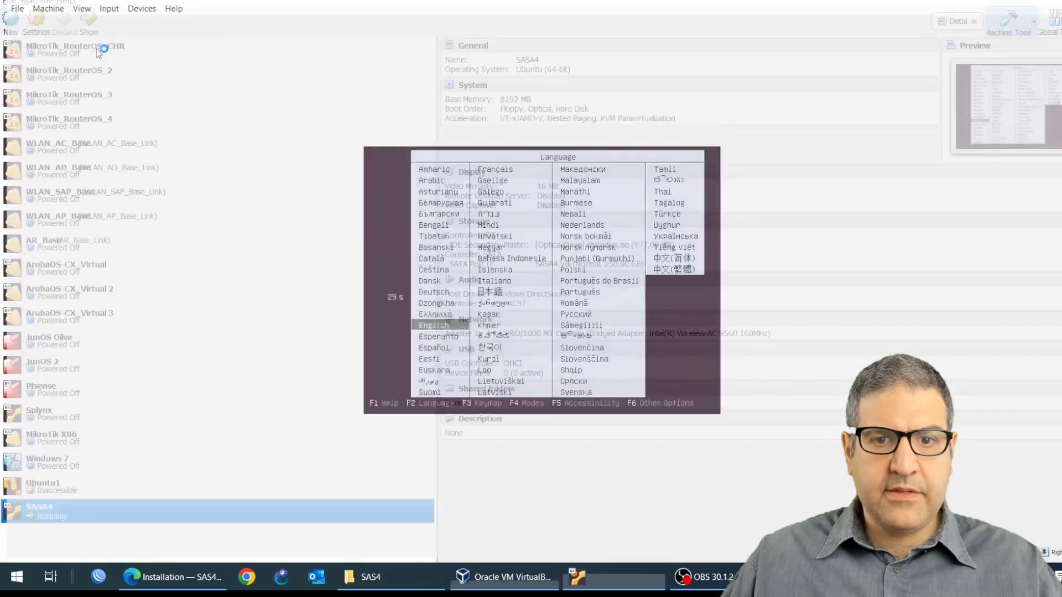
left_click(672, 129)
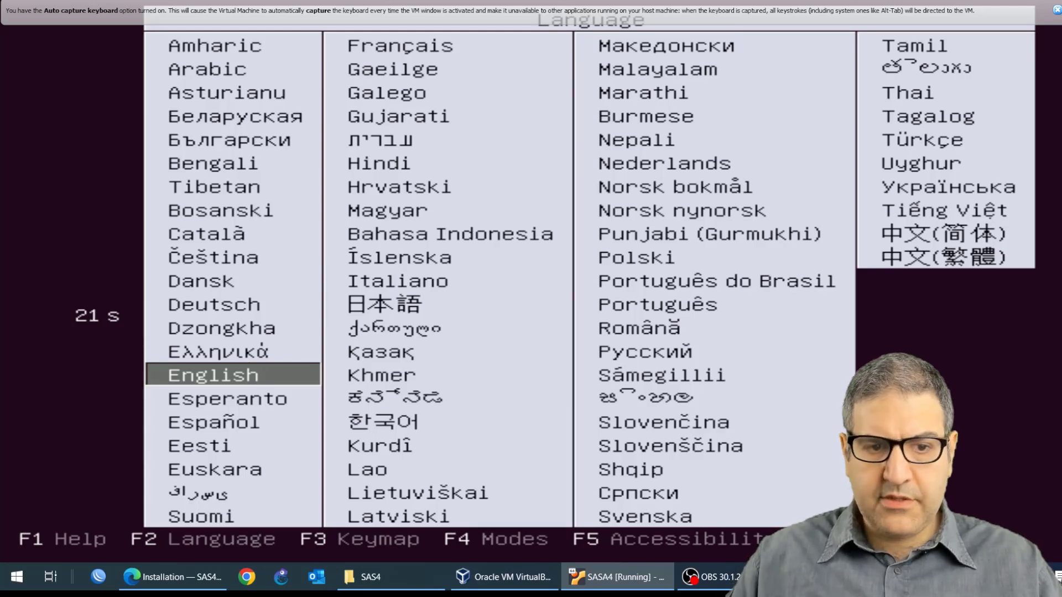
Step: Choose English and Install SAS RADIUS from the boot menu, dismissing the notification banners
key("Return")
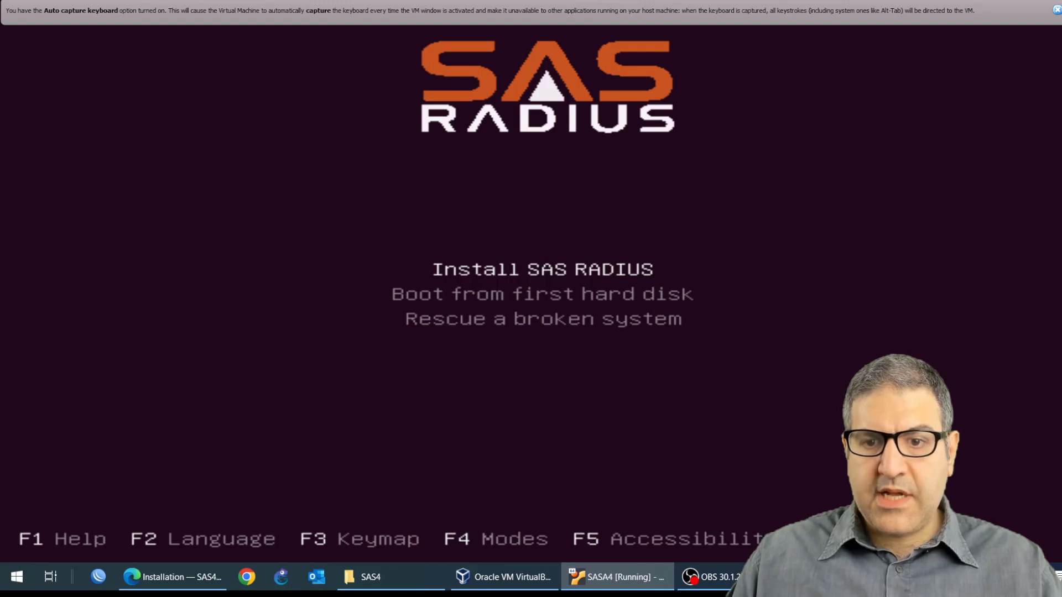
key("Return")
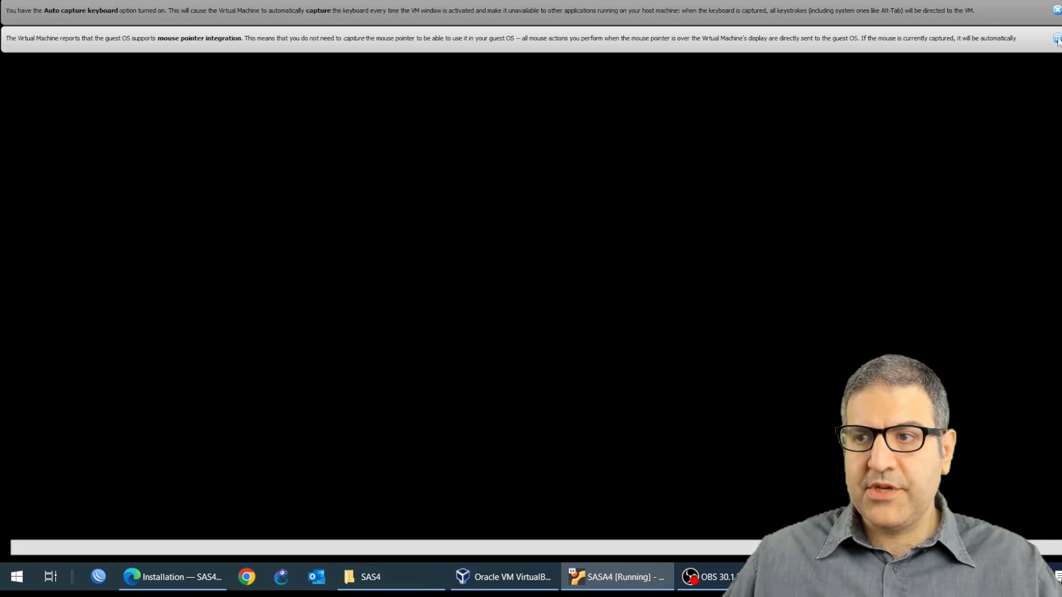
left_click(1057, 38)
left_click(1057, 10)
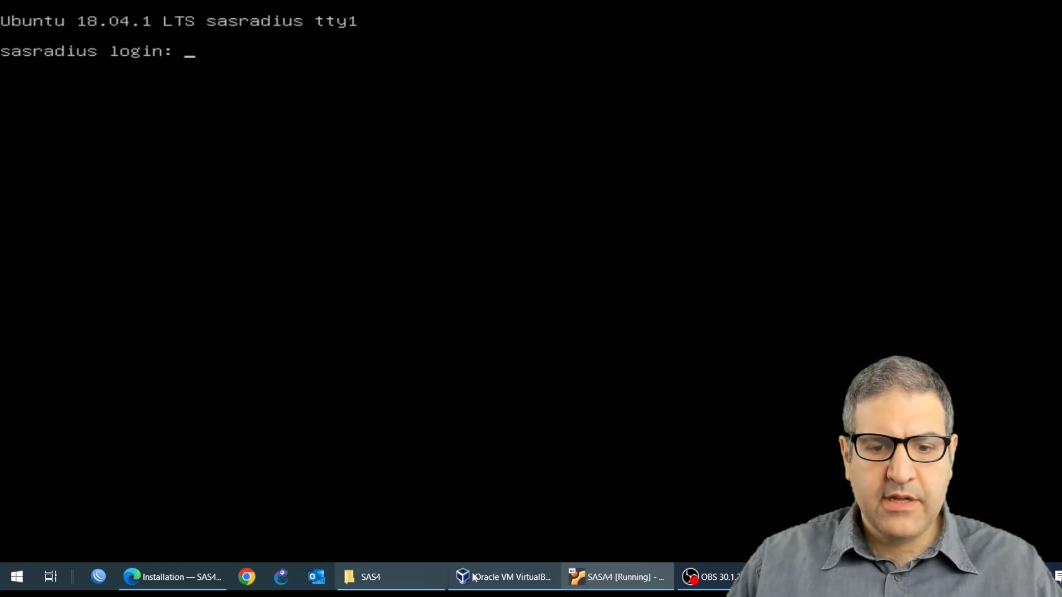
Step: Review the installation guide's server setup section and highlight the default login username and password
left_click(190, 577)
scroll(471, 295, "down", 3)
scroll(471, 295, "down", 5)
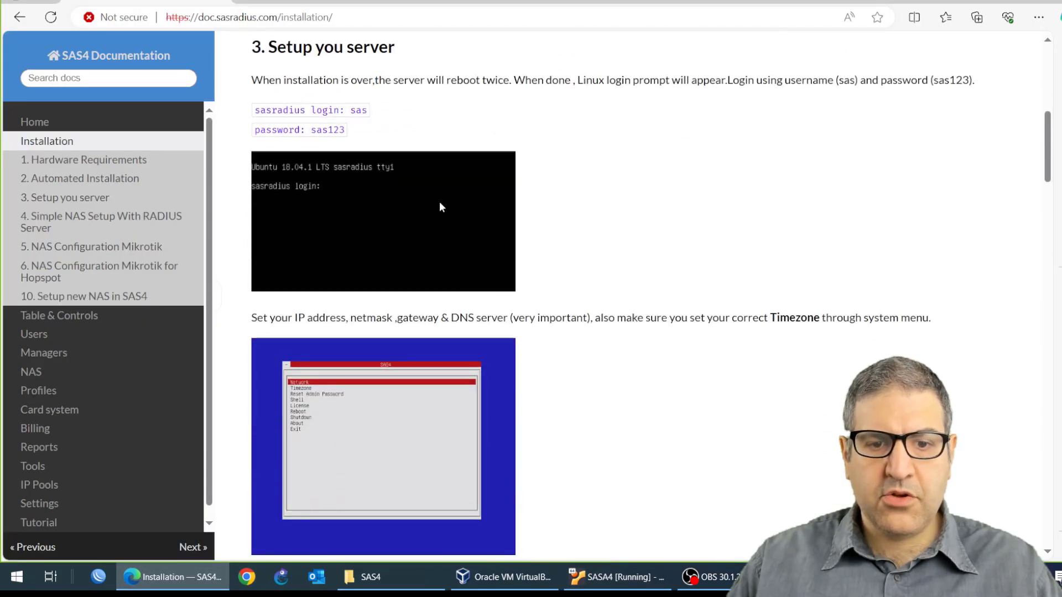
scroll(442, 207, "down", 3)
scroll(463, 230, "up", 8)
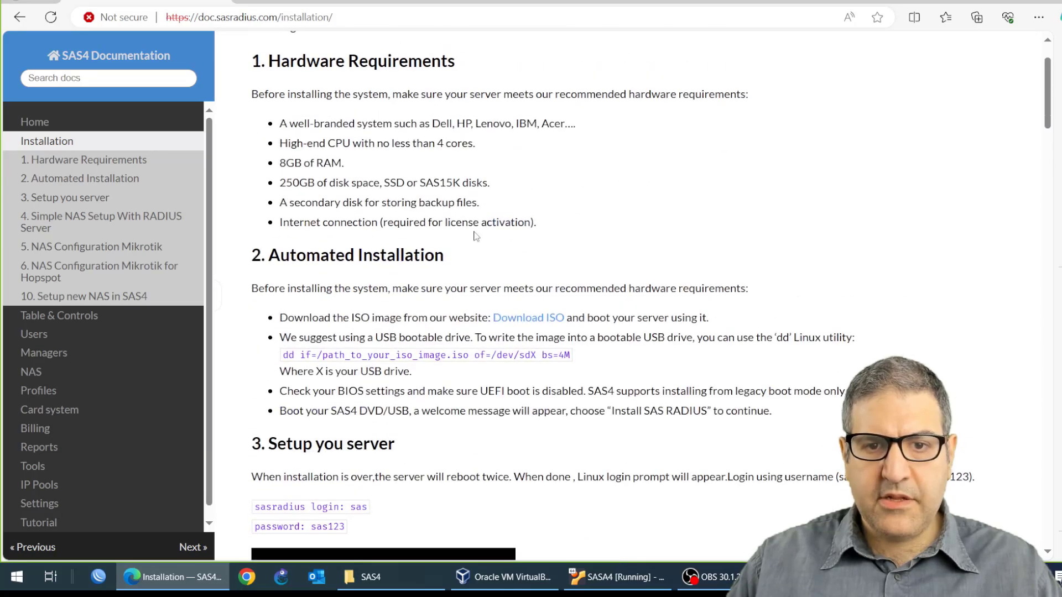
scroll(476, 236, "down", 15)
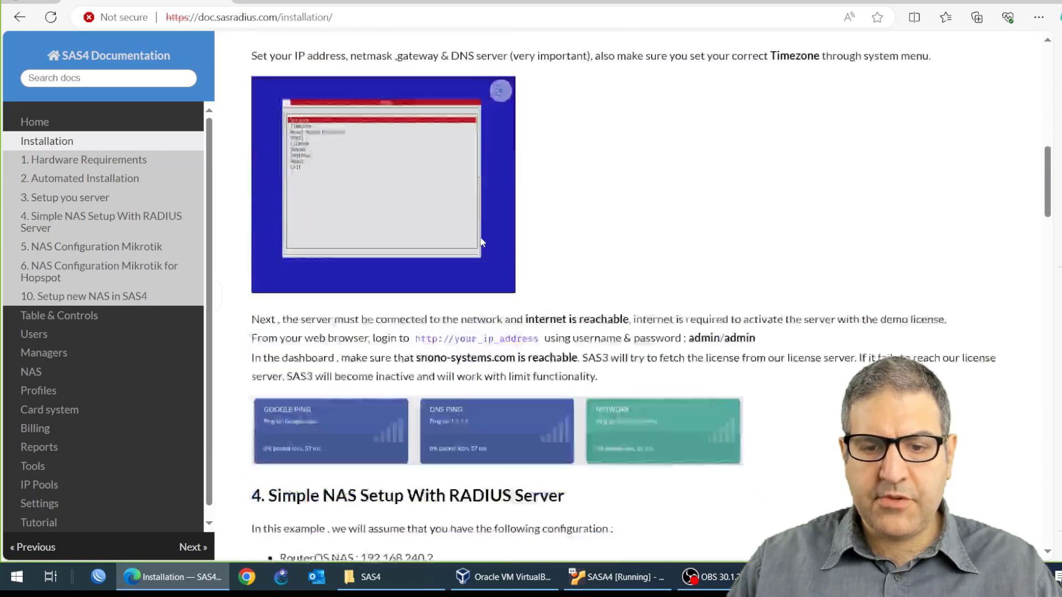
scroll(482, 242, "down", 5)
scroll(487, 245, "up", 20)
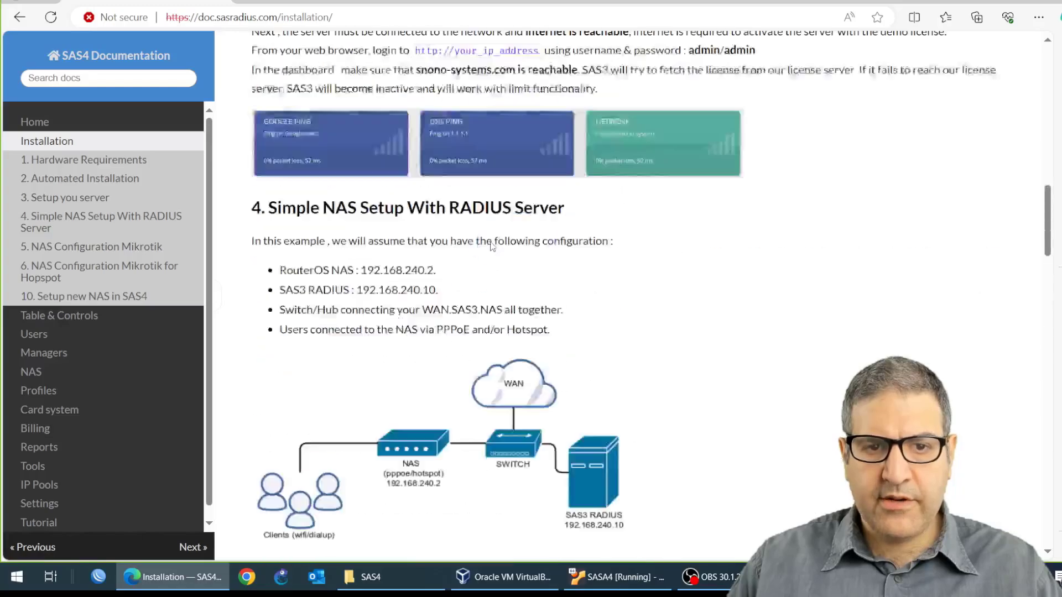
scroll(490, 247, "up", 4)
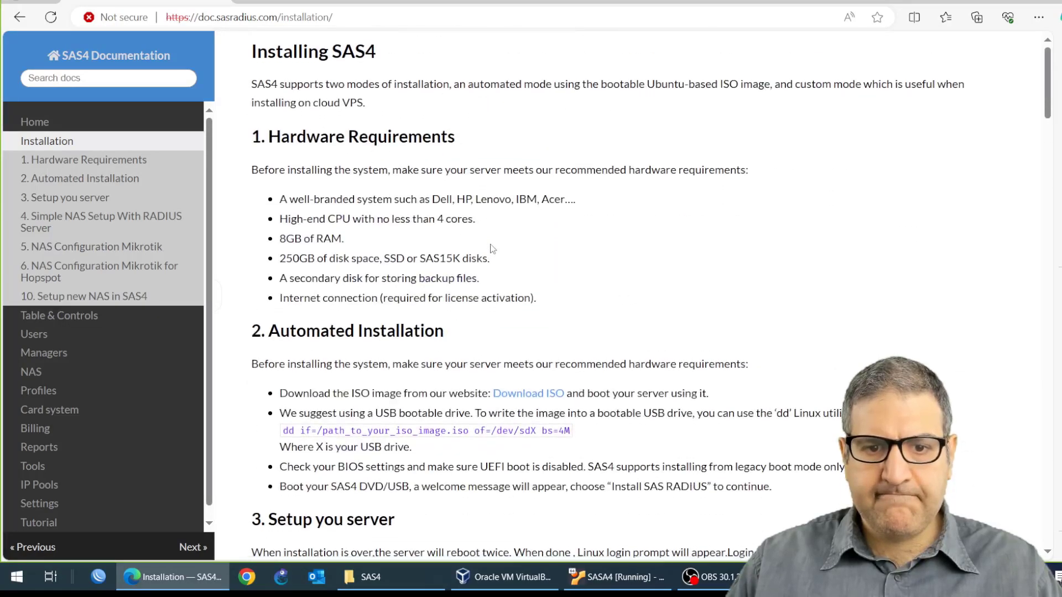
scroll(491, 246, "down", 7)
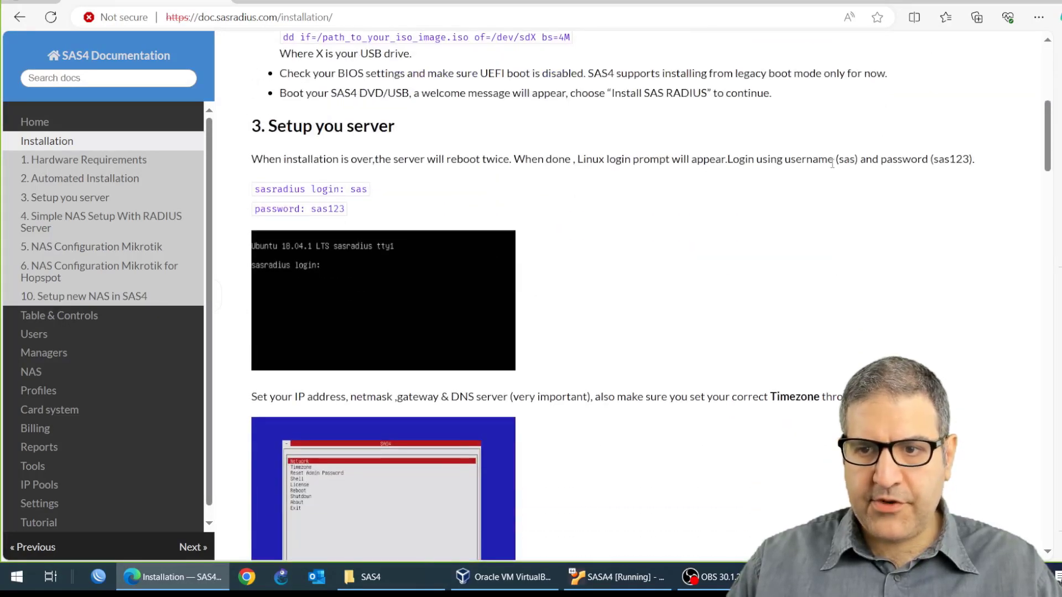
left_click_drag(833, 160, 858, 160)
left_click_drag(922, 160, 972, 161)
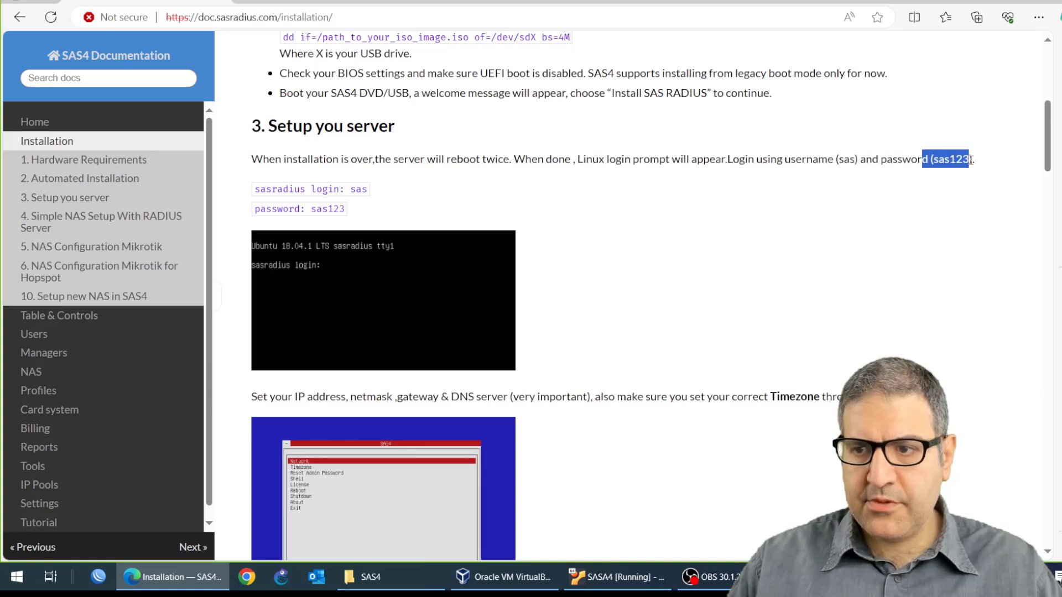
Step: Switch to the VM console and log in with username sas and the account password
key("alt+Tab")
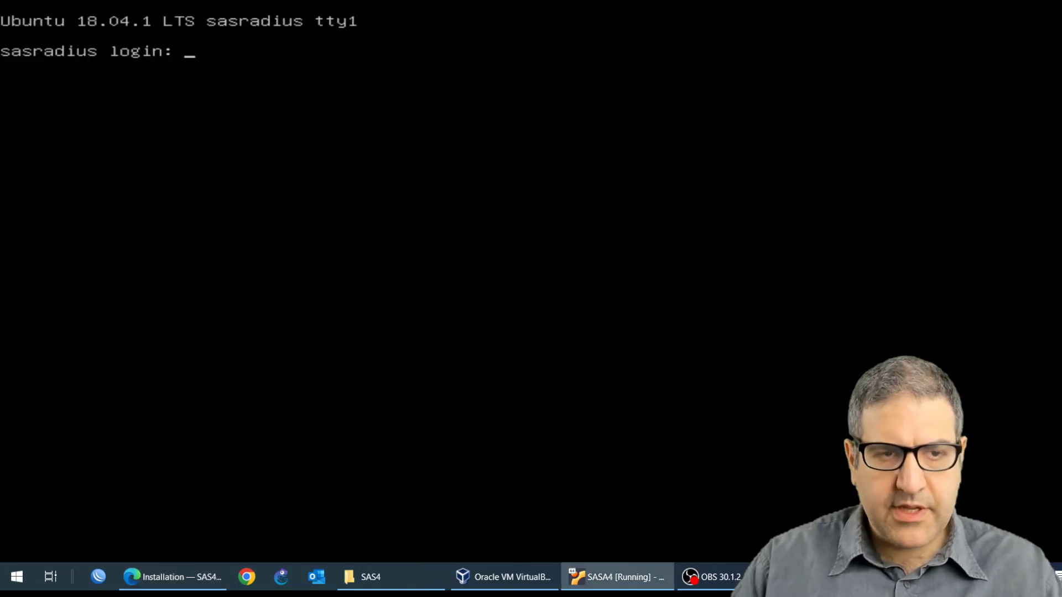
type("sas")
key("Return")
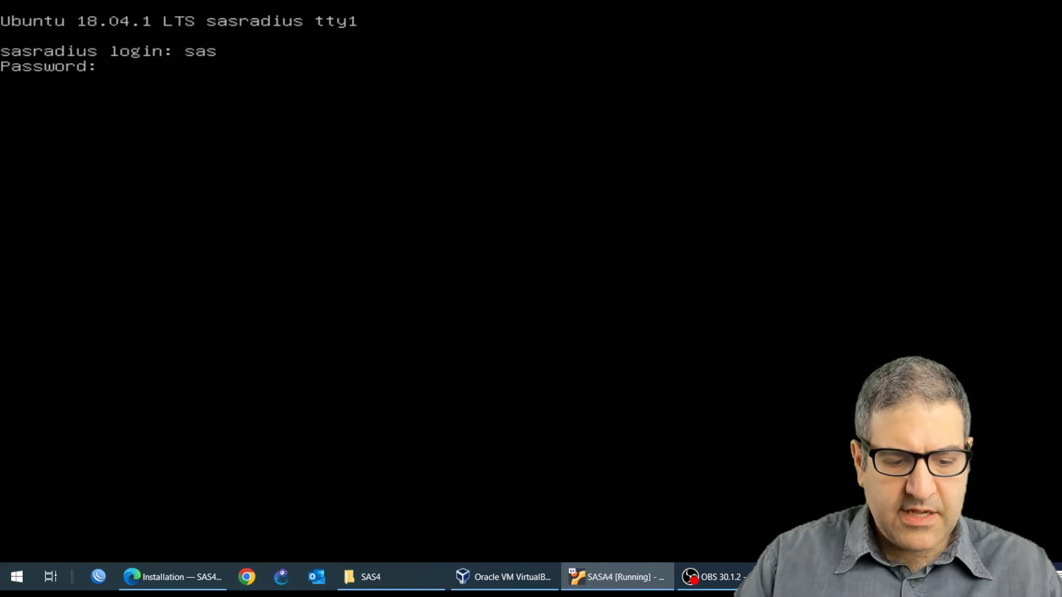
key("Return")
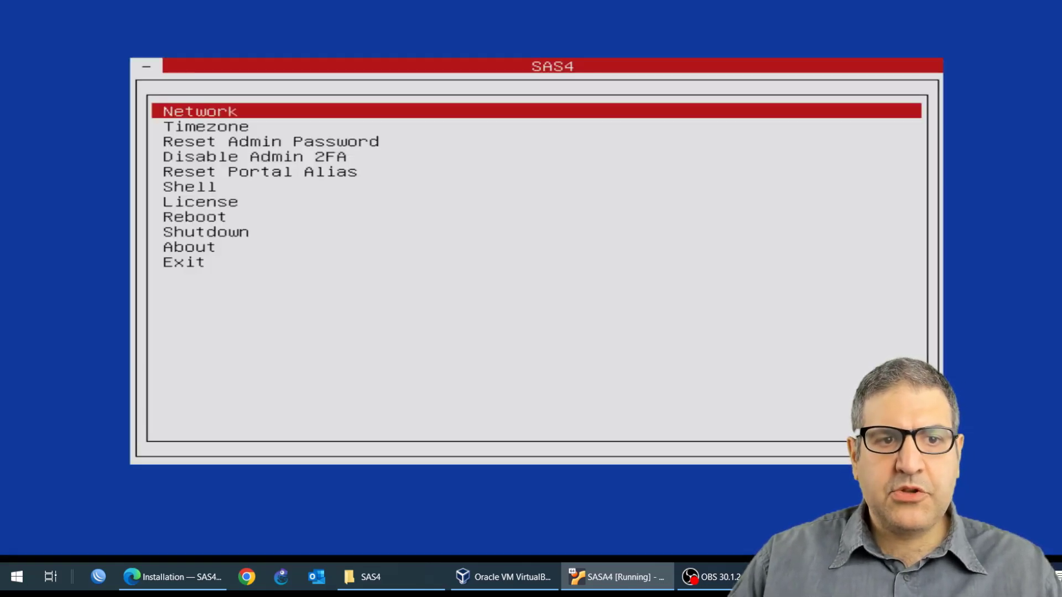
Step: Set the server timezone to Europe/Amsterdam from the SAS4 menu
key("Down")
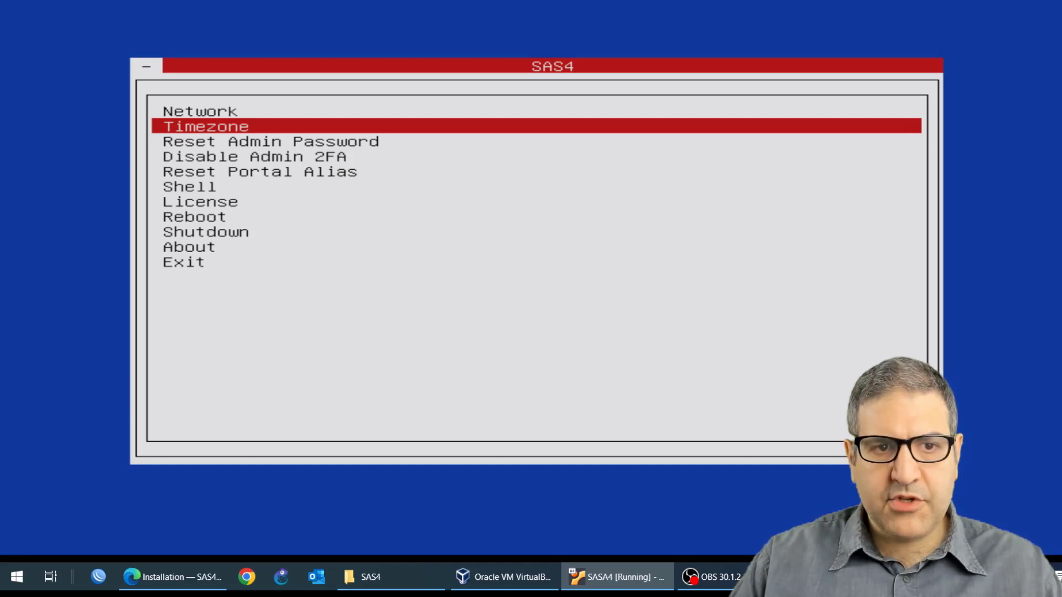
key("Return")
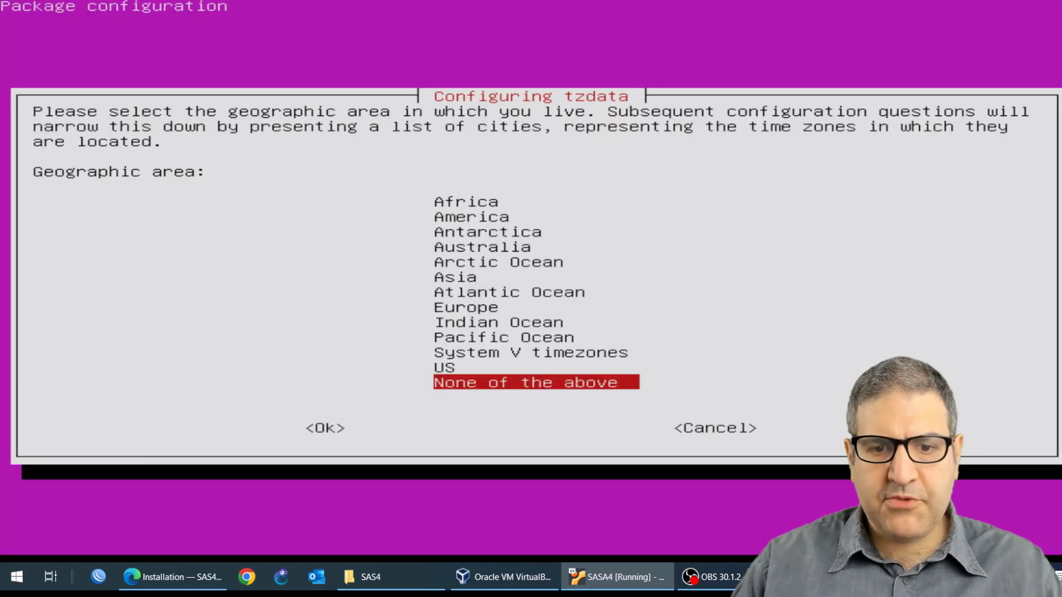
key("Up")
key("Up")
key("Up")
key("Up")
key("Up")
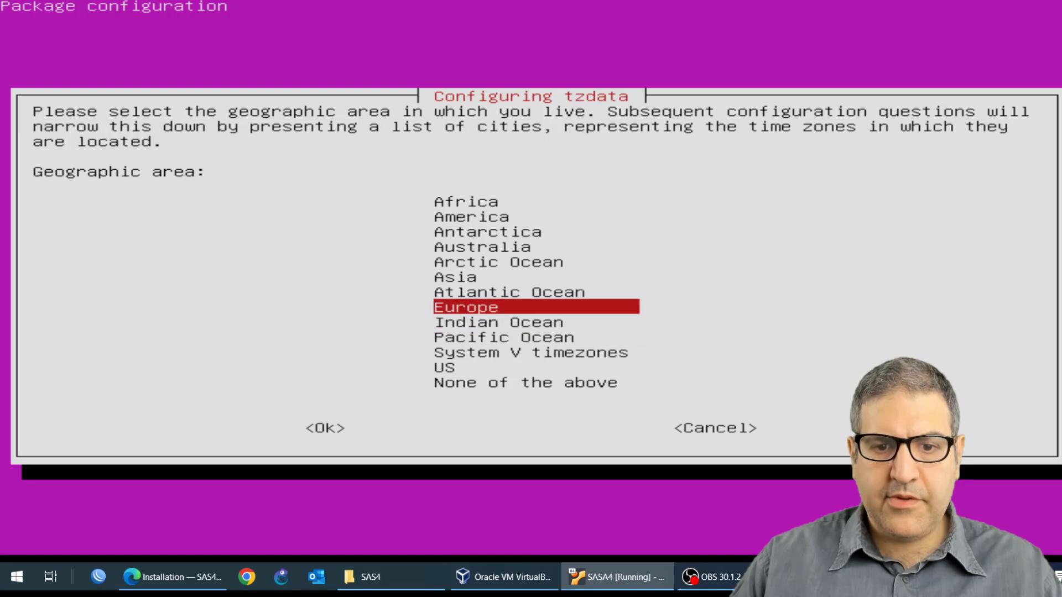
key("Return")
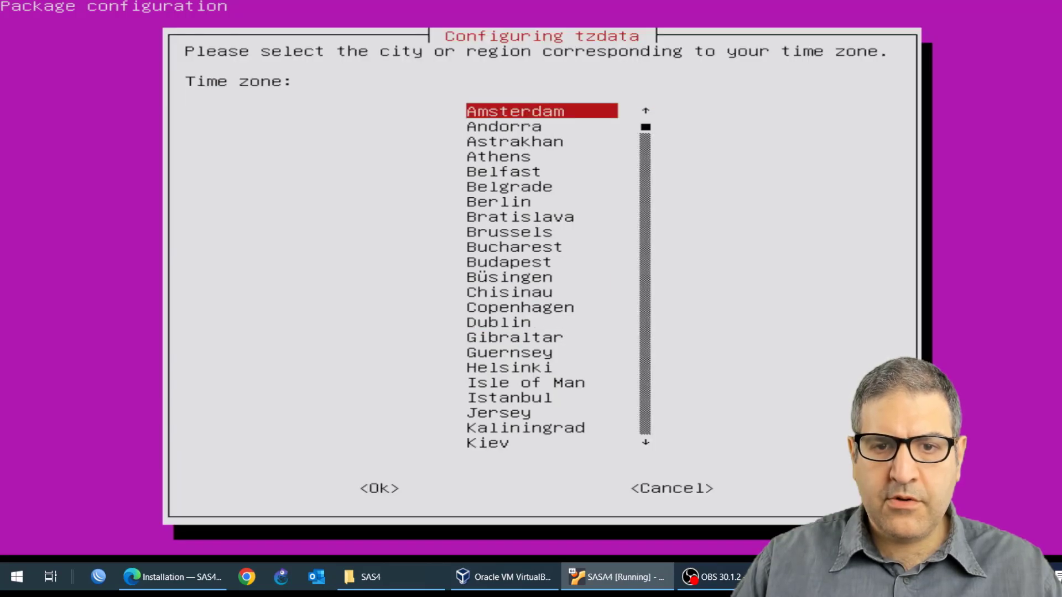
key("Return")
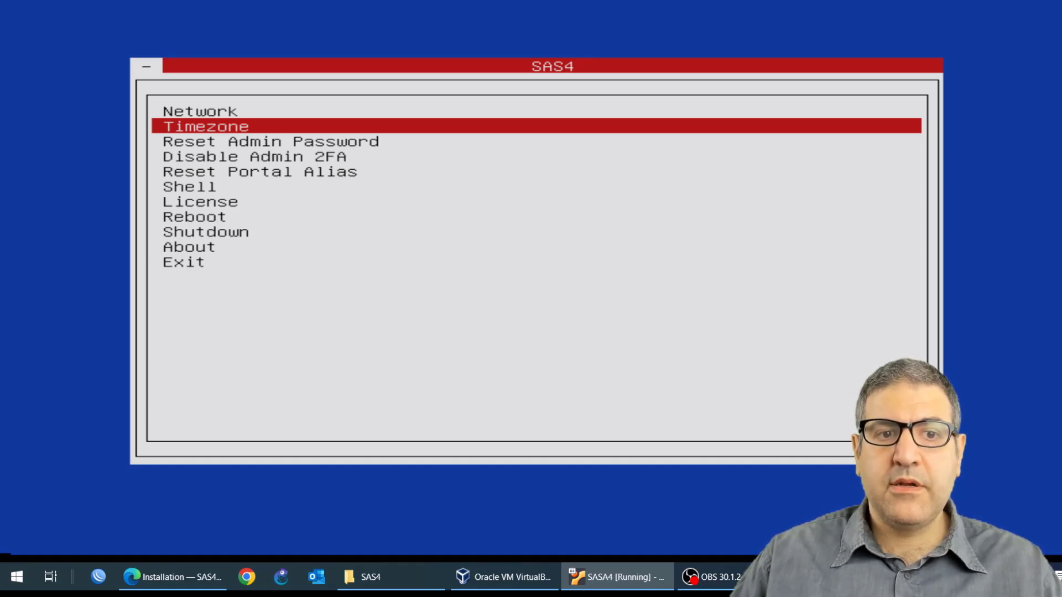
Step: Open the Network settings, set gateway 10.0.0.1, DNS1 8.8.8.8 and DNS2 1.1.1.1, and start adding an interface
key("Up")
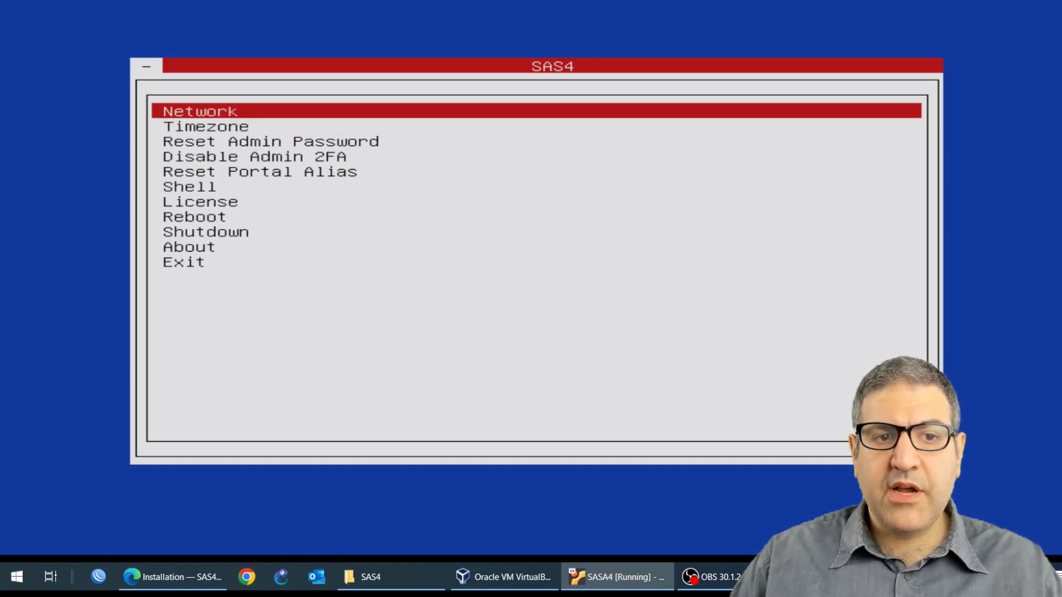
key("Return")
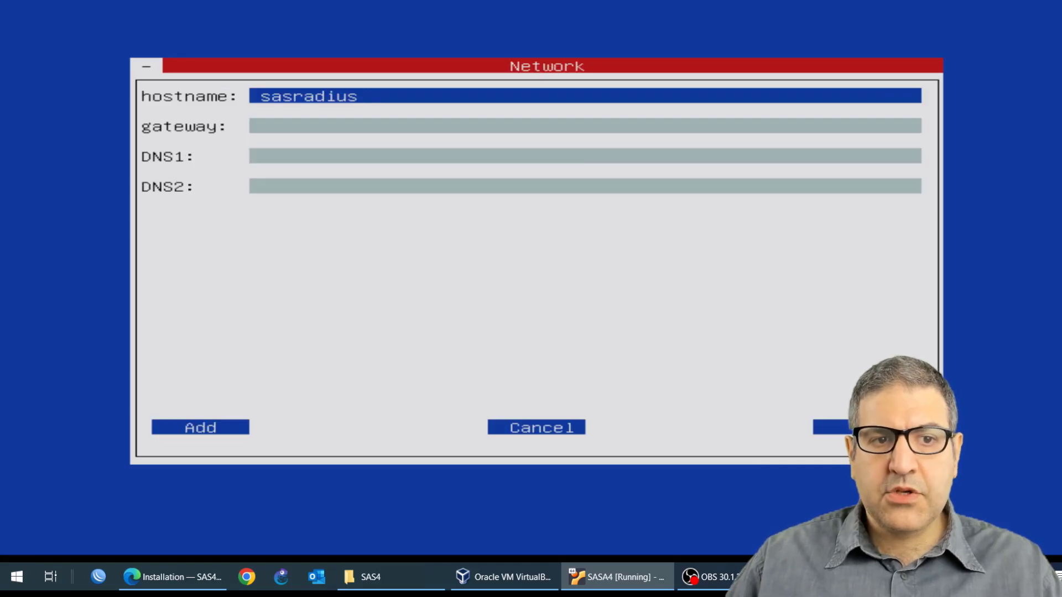
key("Down")
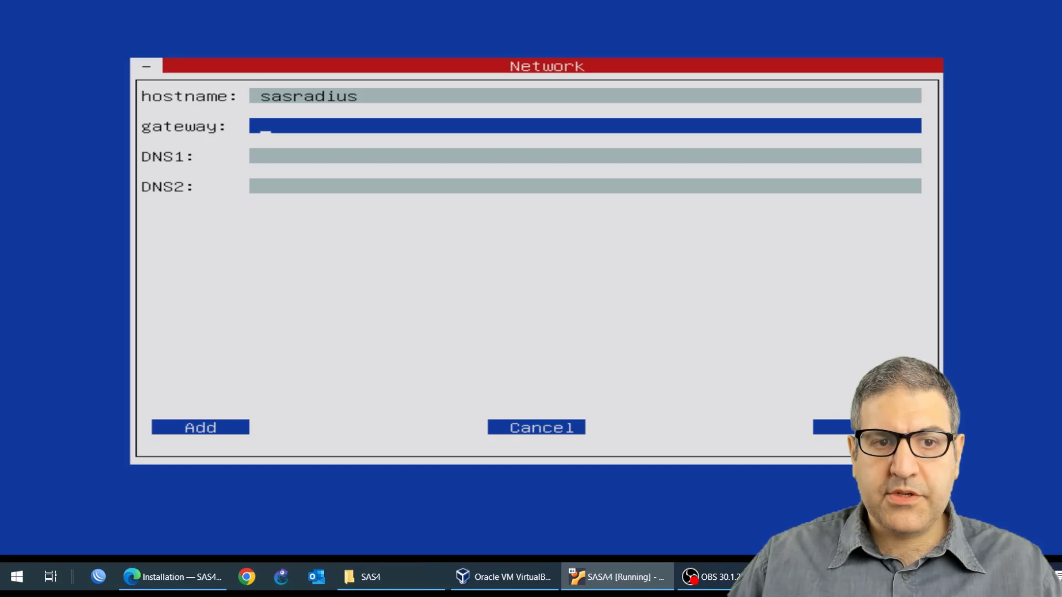
type("10.0.0")
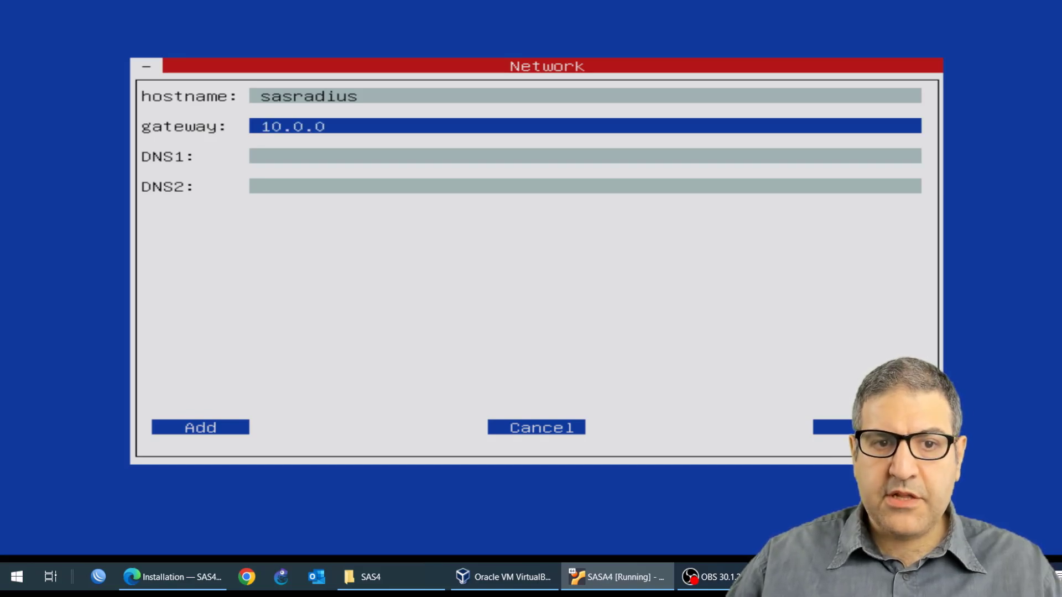
type(".1")
key("Down")
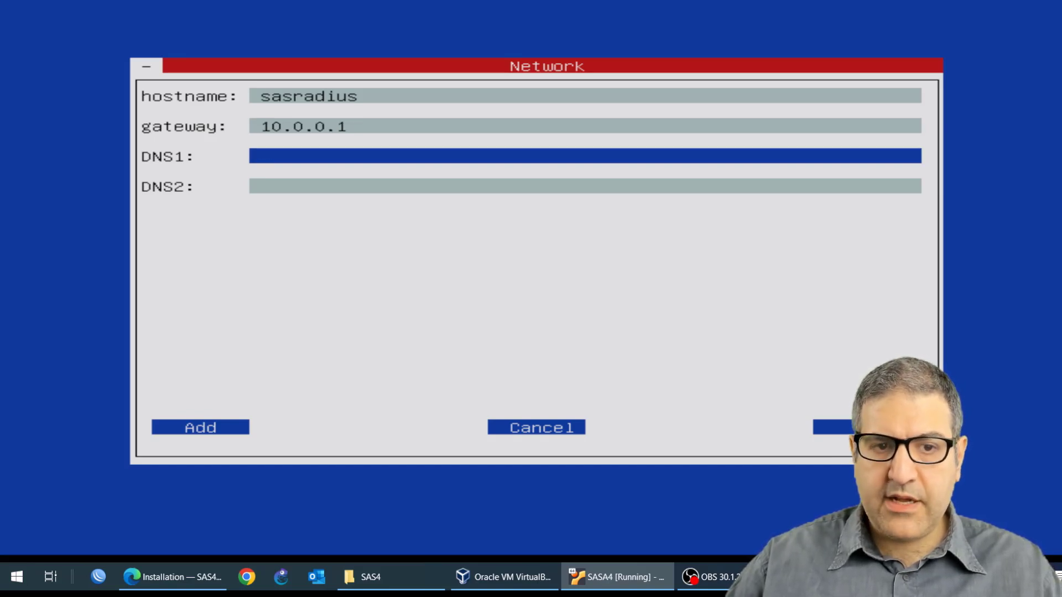
type("8.8.8.8")
key("Down")
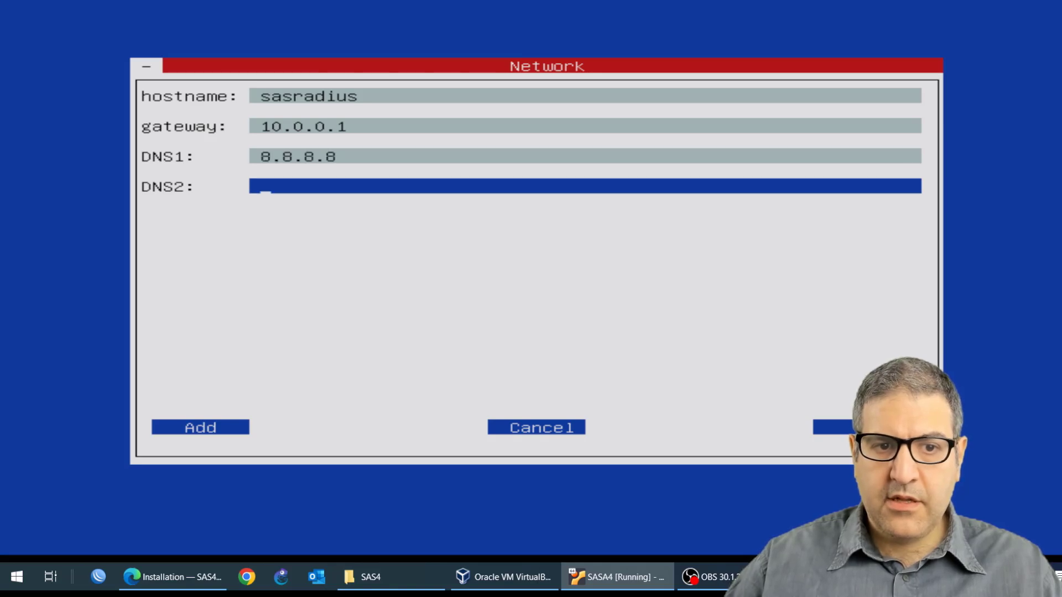
type("1.1.1.1")
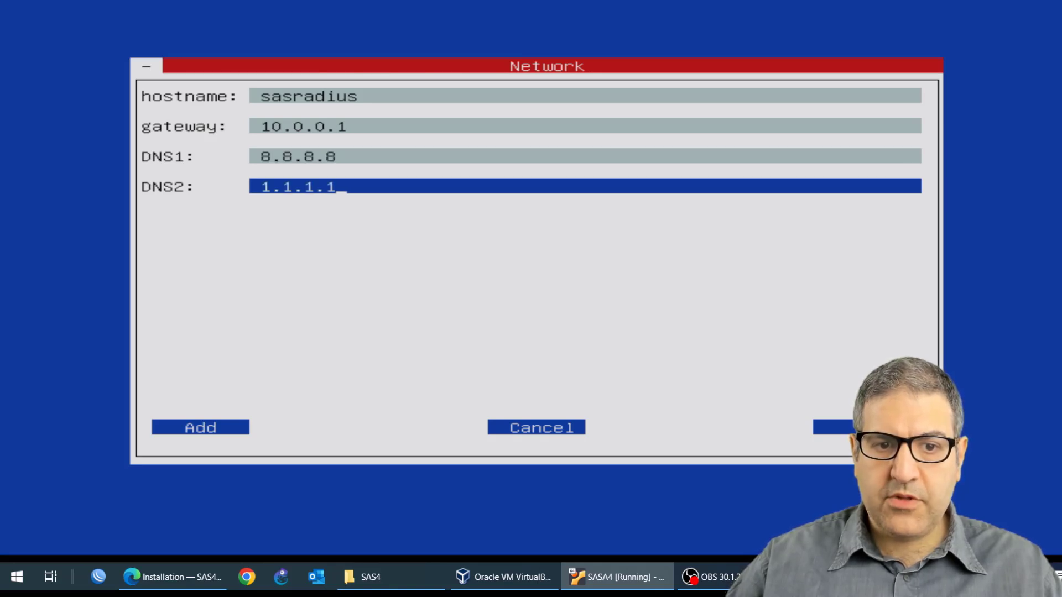
key("Down")
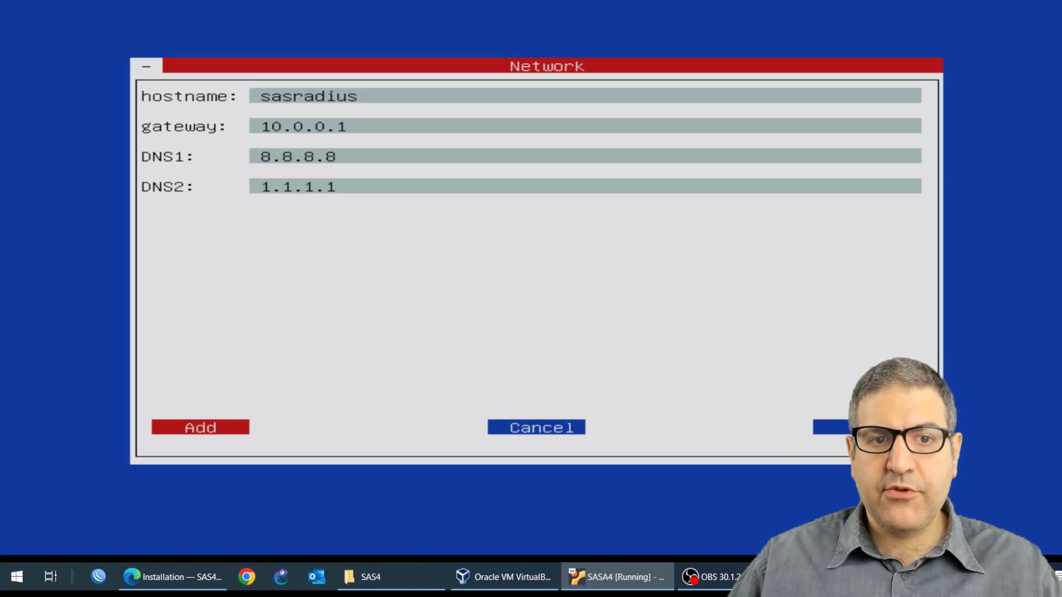
key("Return")
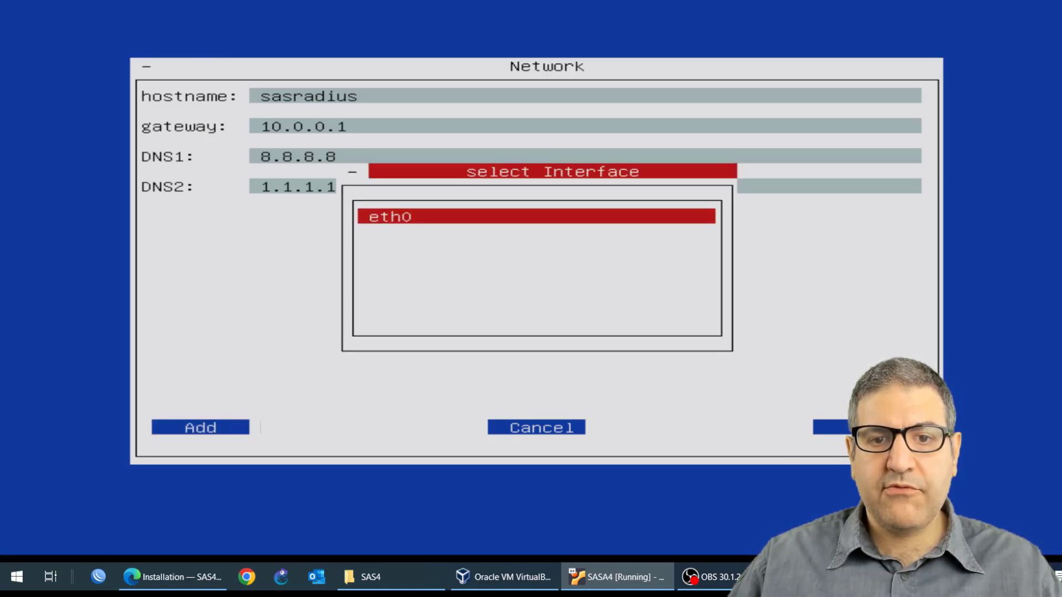
Step: Open a host Command Prompt and ping 10.0.0.254 to check whether the address is in use
left_click(11, 587)
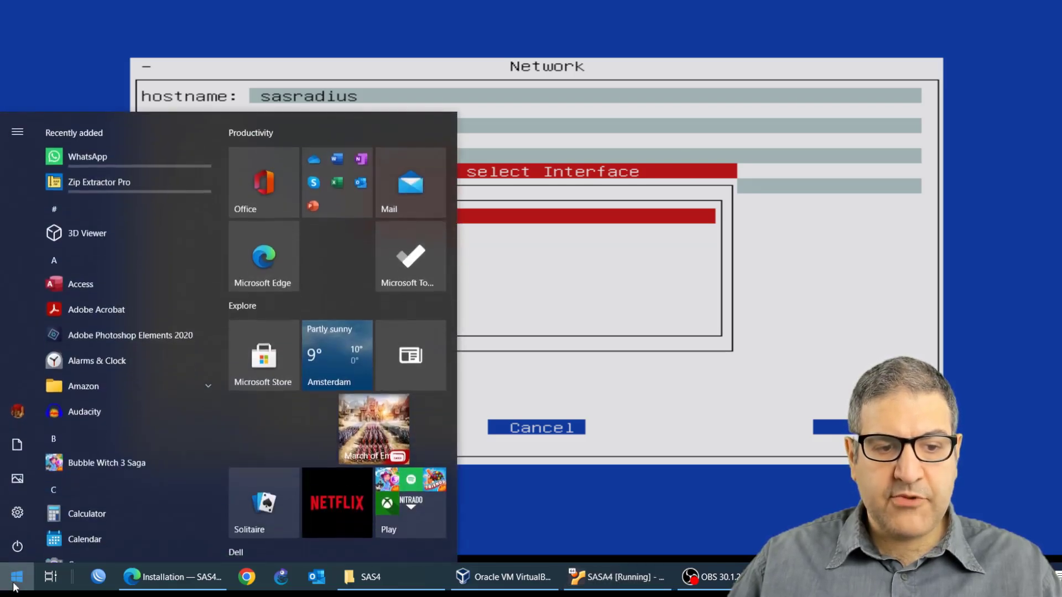
type("cmd")
key("Return")
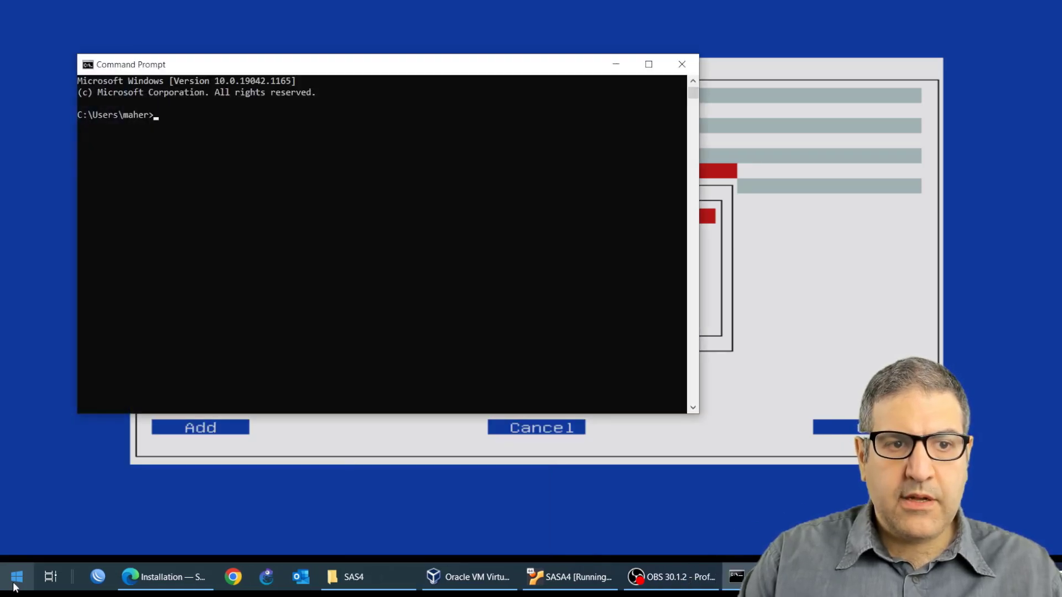
type("ping")
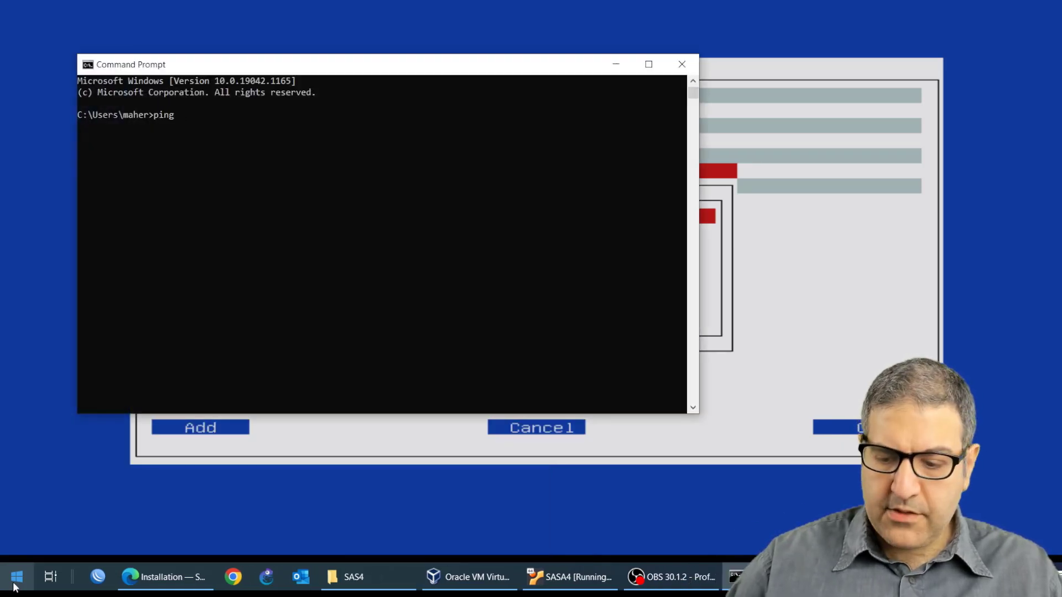
type(" 10.0.0.254")
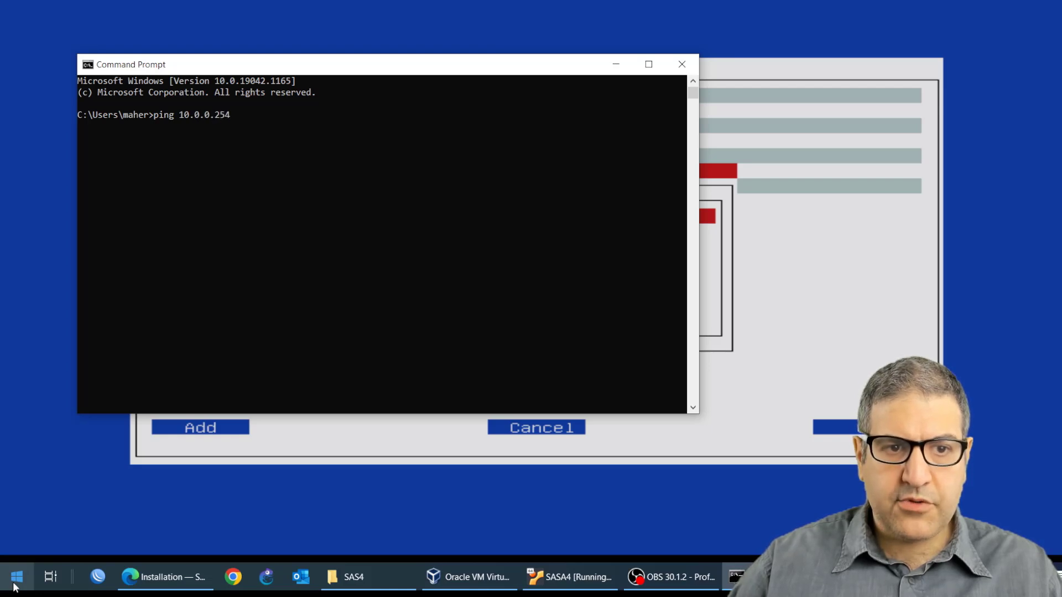
key("Return")
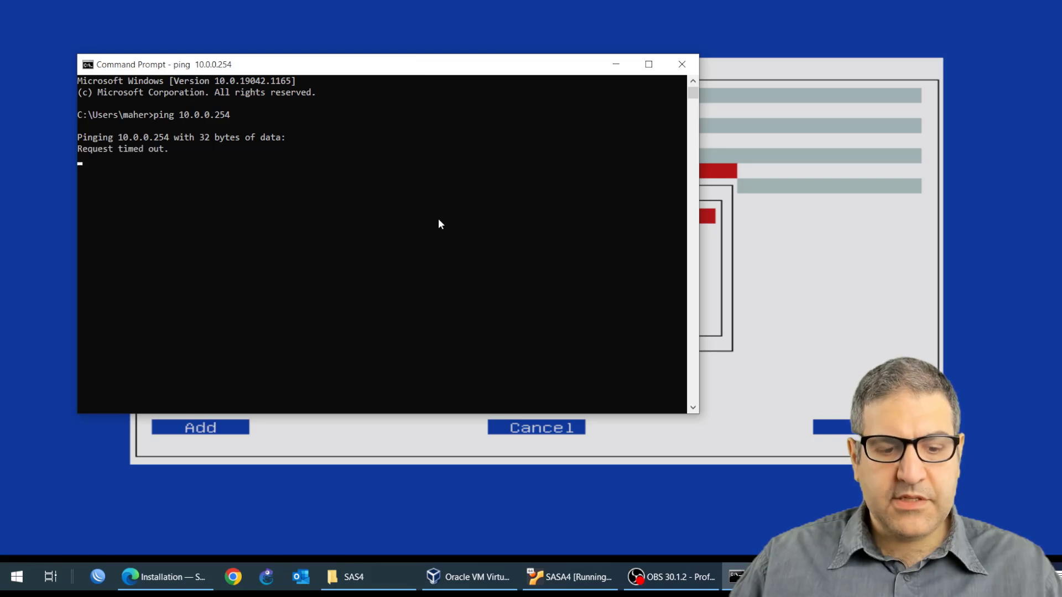
key("ctrl+c")
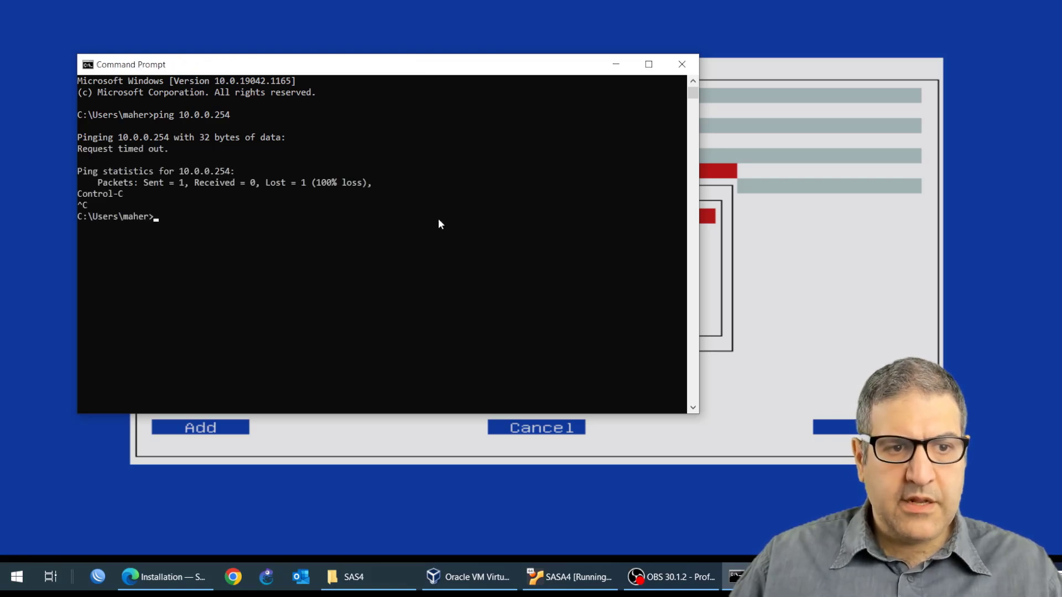
Step: List the host ARP table with arp -a, review the 10.0.0.x entries, and minimize the Command Prompt
type("arp -")
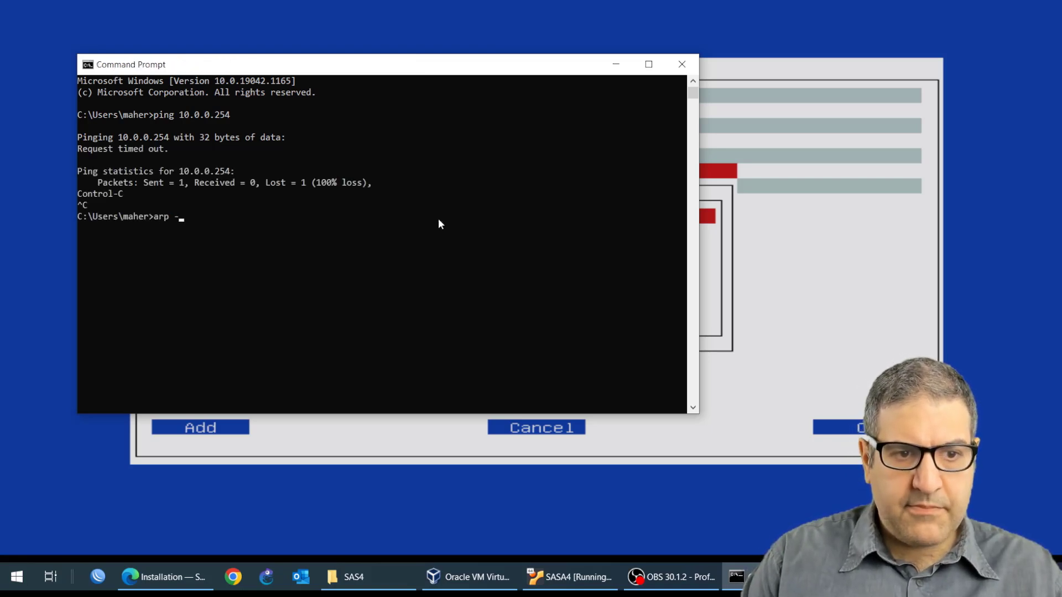
type("a")
key("Return")
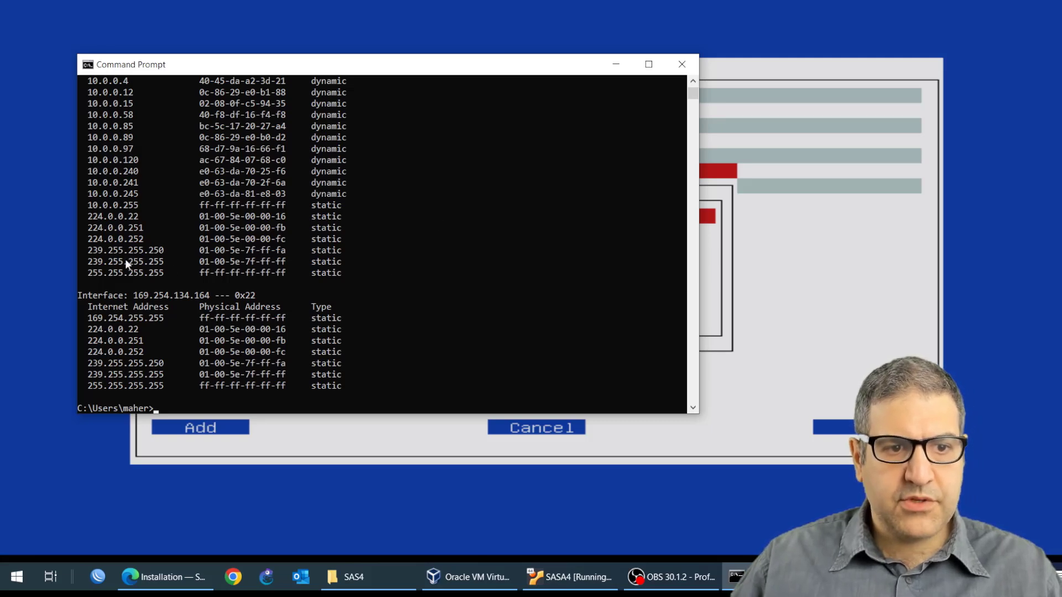
scroll(112, 231, "up", 1)
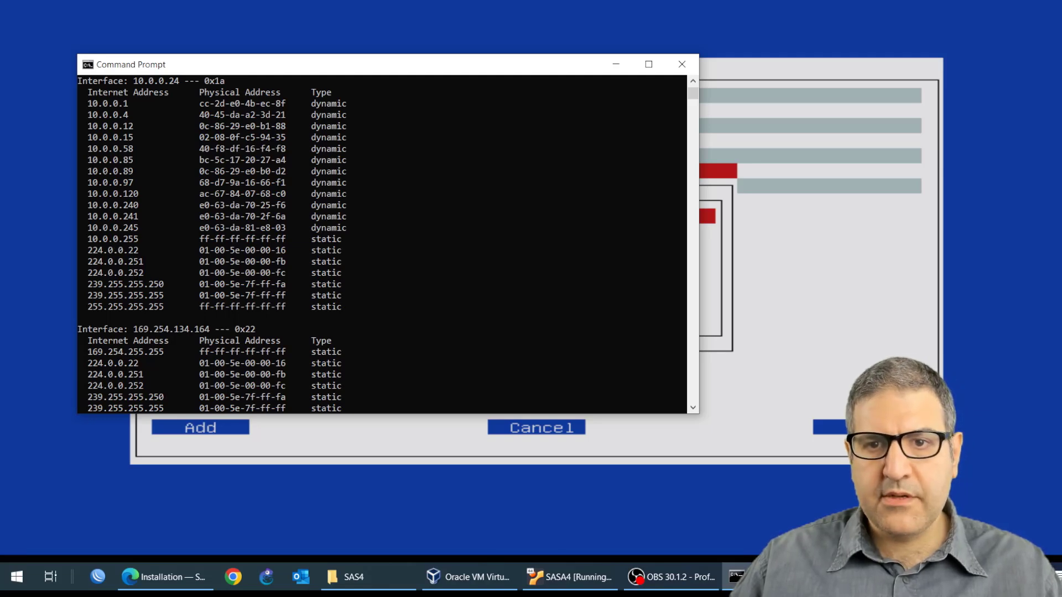
left_click(615, 64)
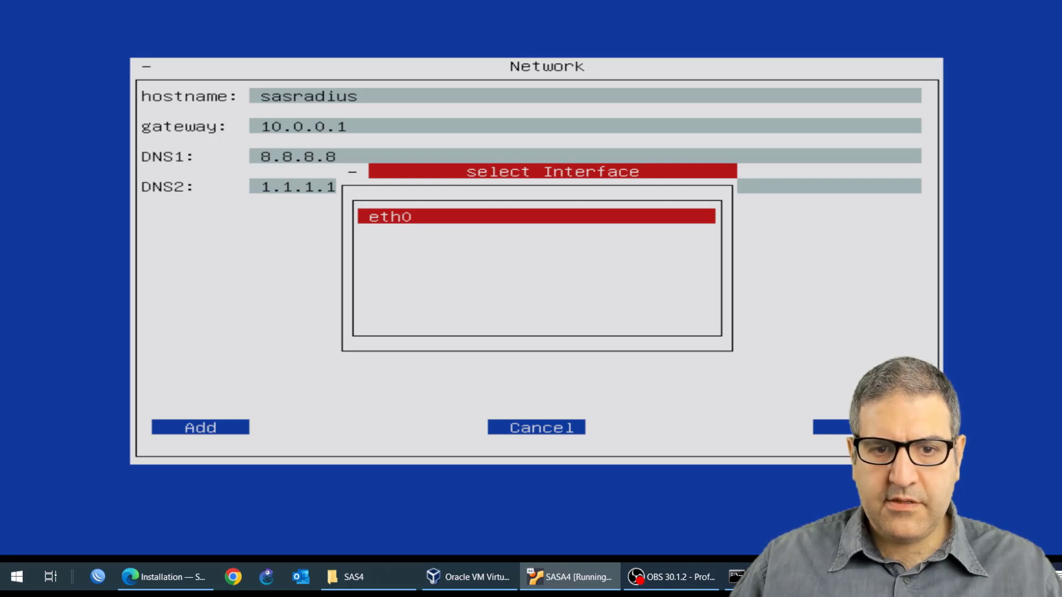
Step: Assign eth0 the IP 10.0.0.254 with netmask 255.255.255.0 and save the network settings
key("Return")
type("1")
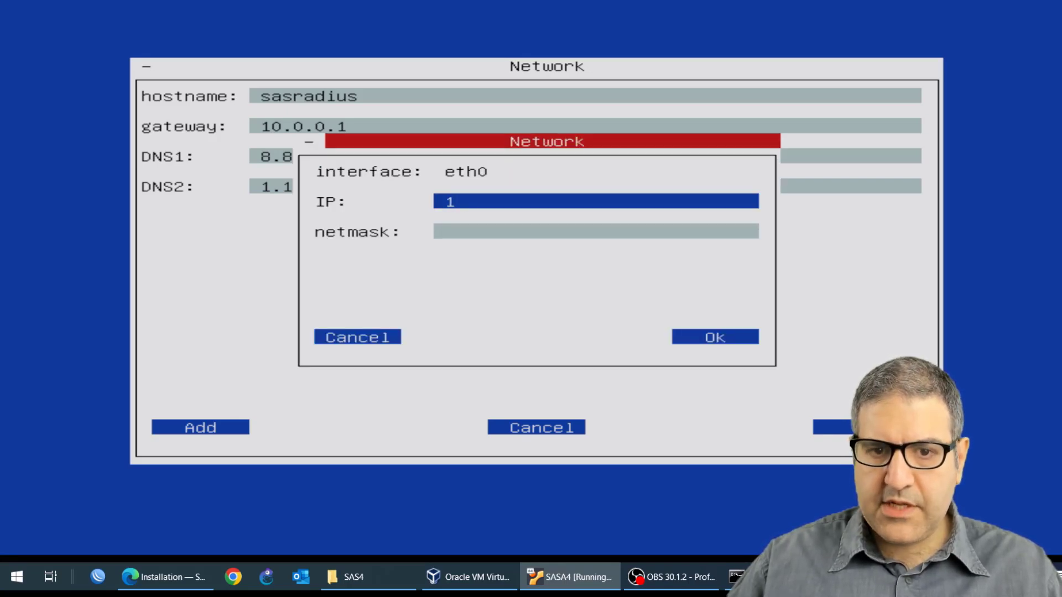
type("0.0.0.254")
key("Tab")
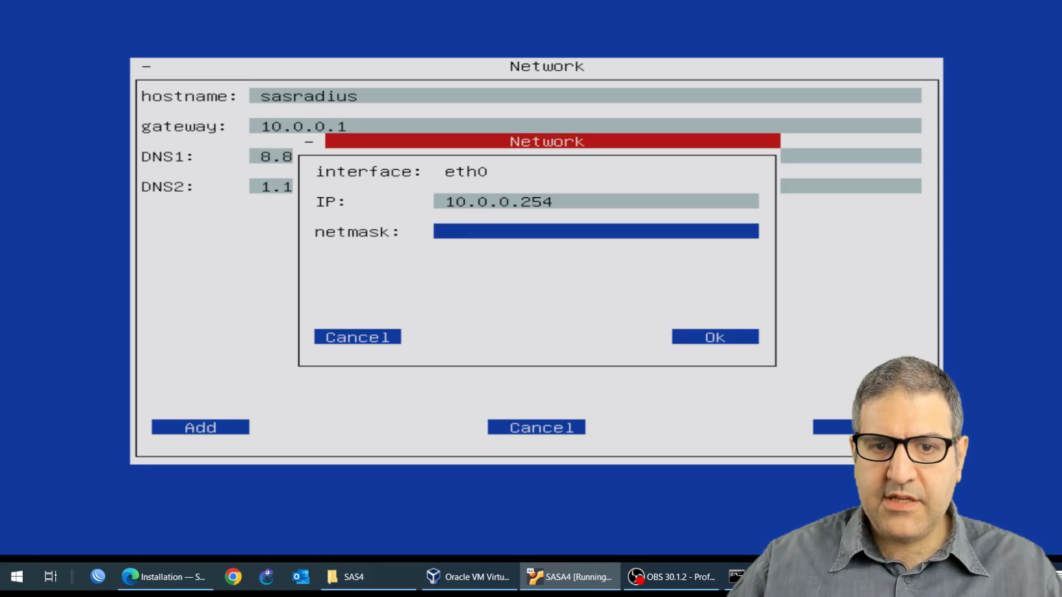
type("255")
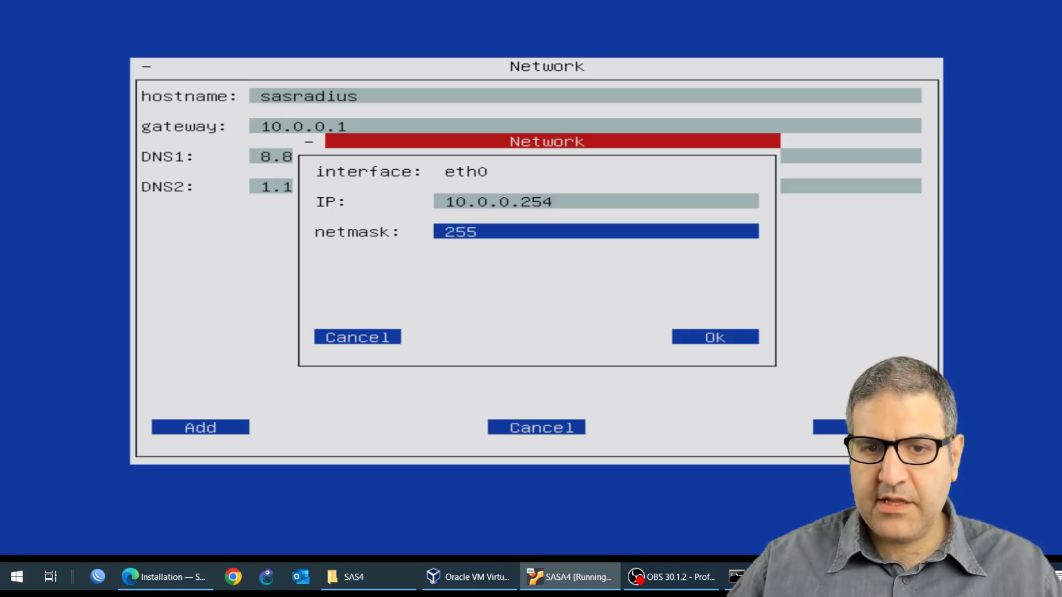
type(".255.255.")
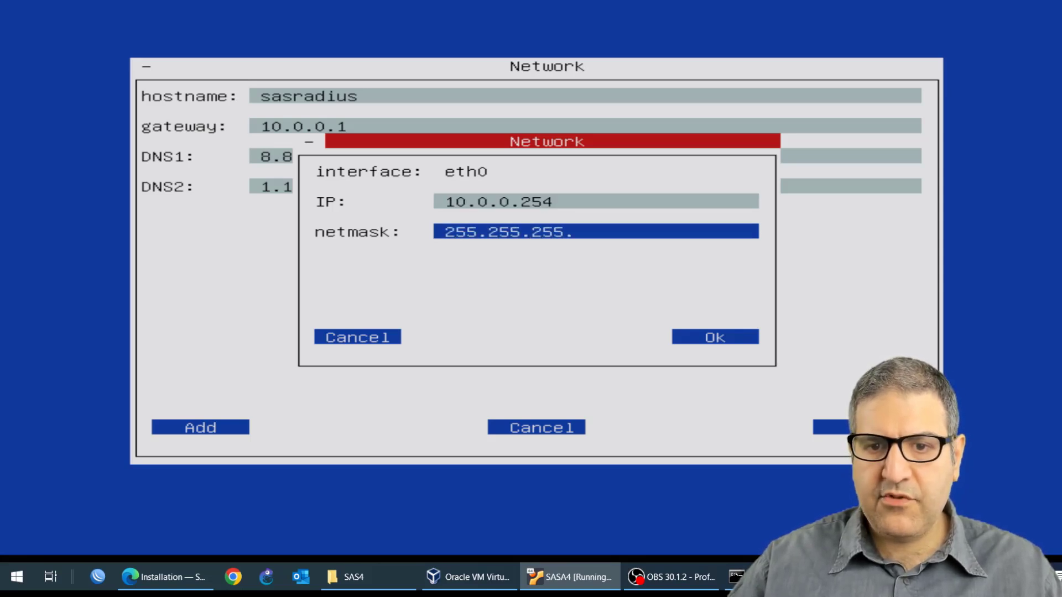
type("0")
key("Tab")
key("Tab")
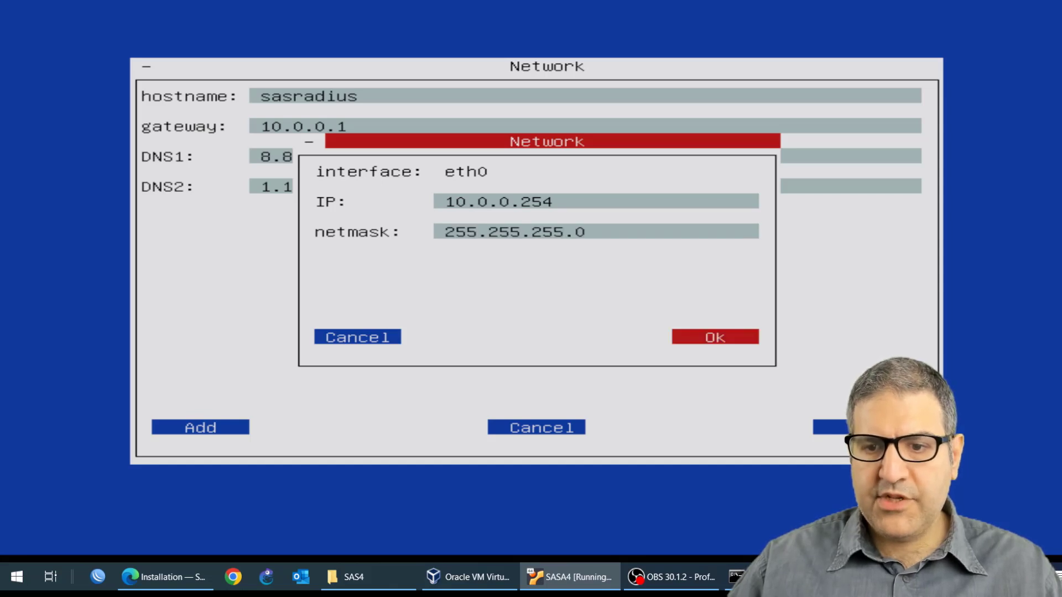
key("Return")
key("Tab")
key("Tab")
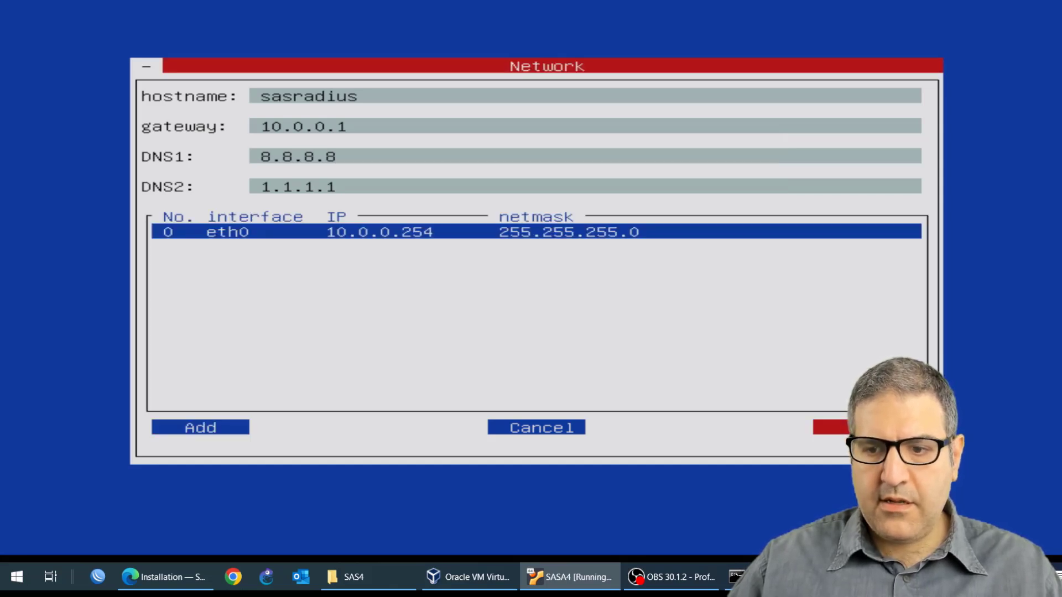
key("Return")
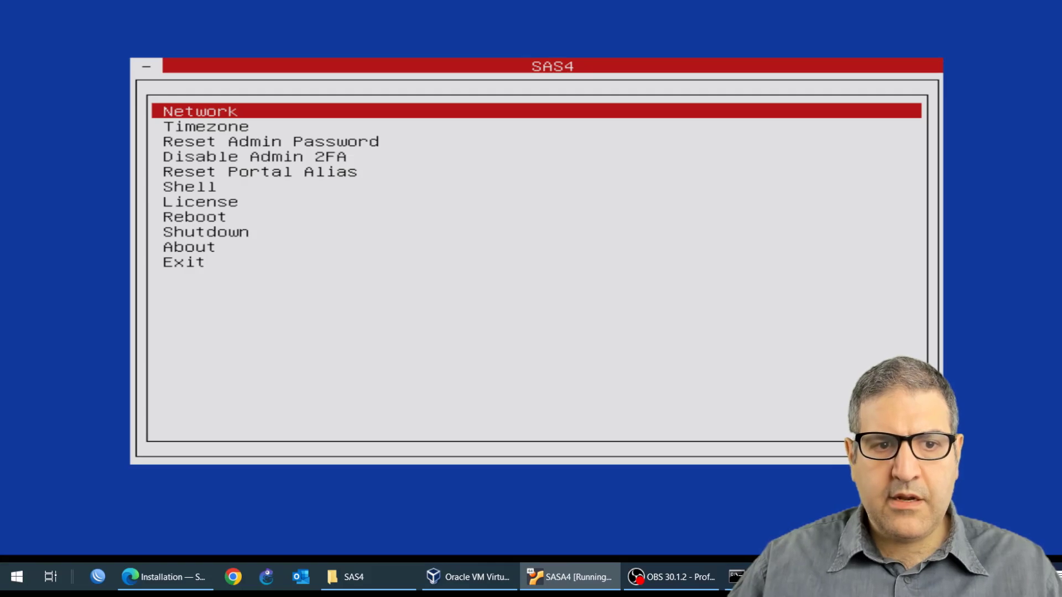
Step: Open the License entry of the console menu to check the license status, then close it
key("Down")
key("Down")
key("Down")
key("Down")
key("Down")
key("Down")
key("Down")
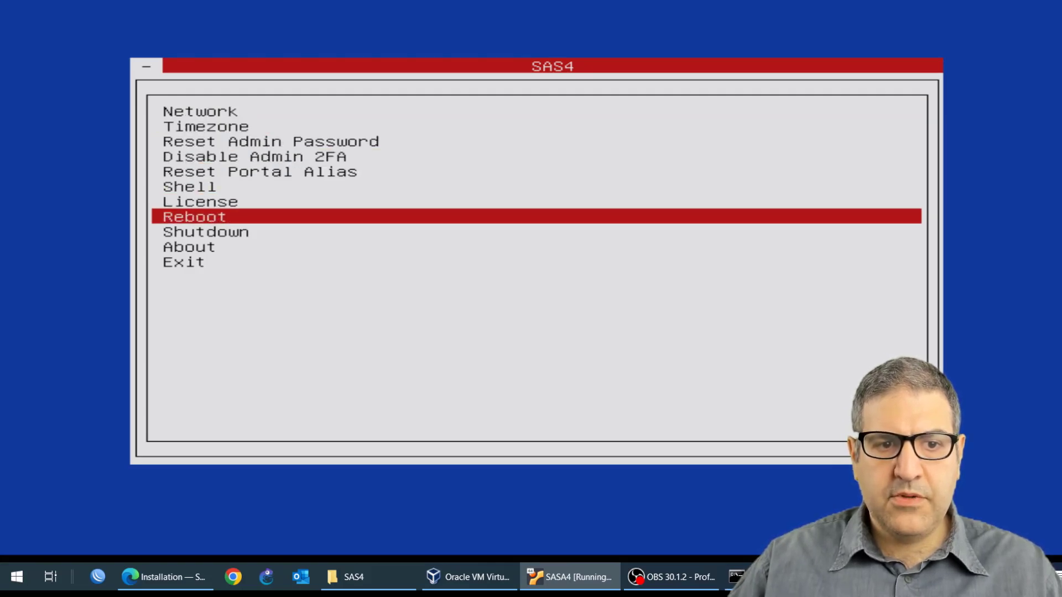
key("Up")
key("Return")
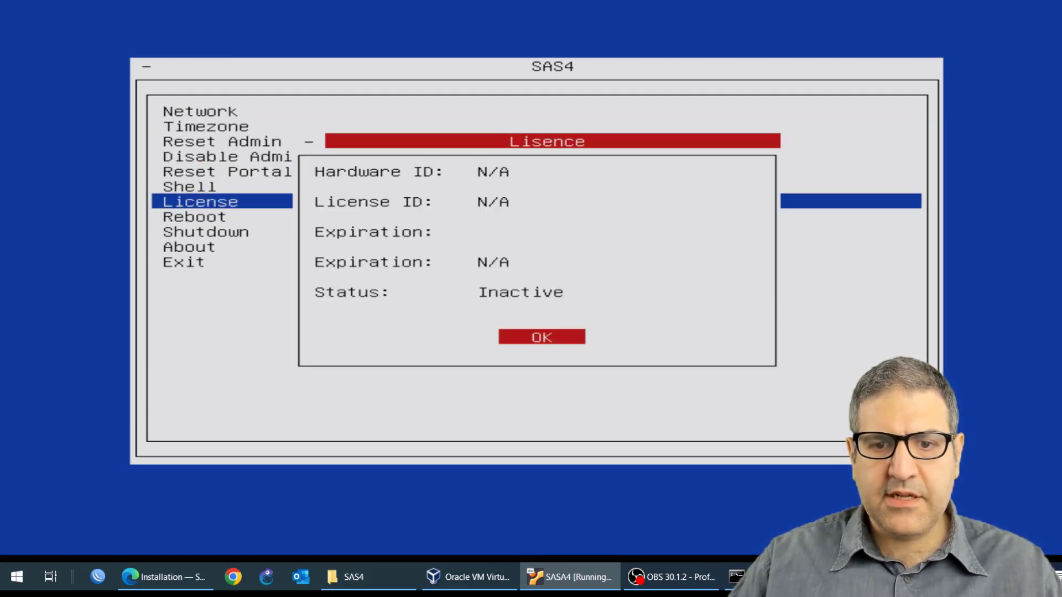
key("Return")
Step: Reboot the SAS4 server from the console menu and confirm the reboot
key("Down")
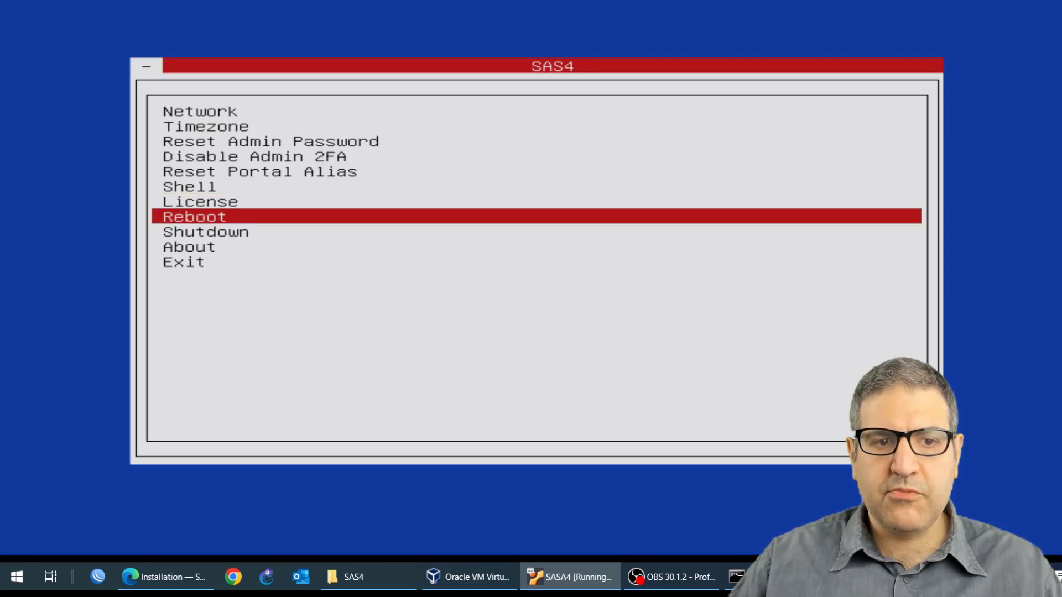
key("Return")
key("Right")
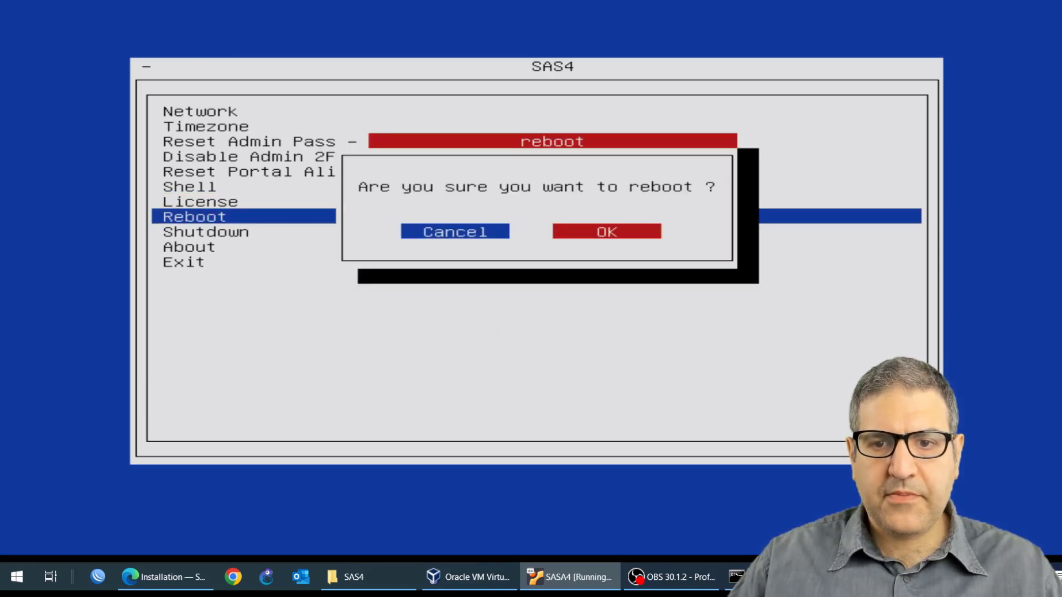
key("Return")
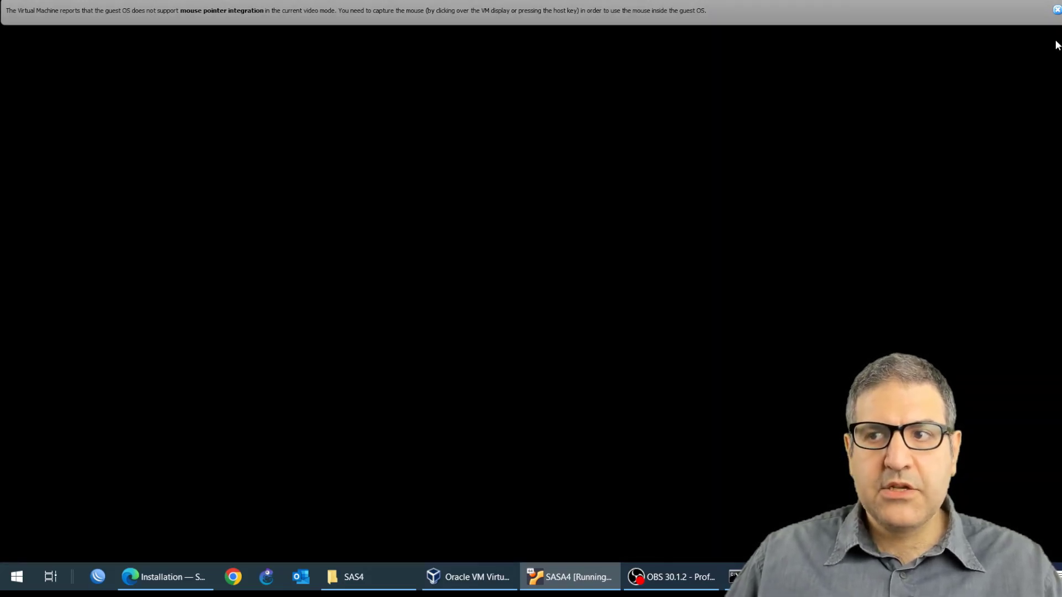
Step: Ping 10.0.0.254 continuously from the host Command Prompt until the server replies, then stop the ping and close the window
left_click(1056, 13)
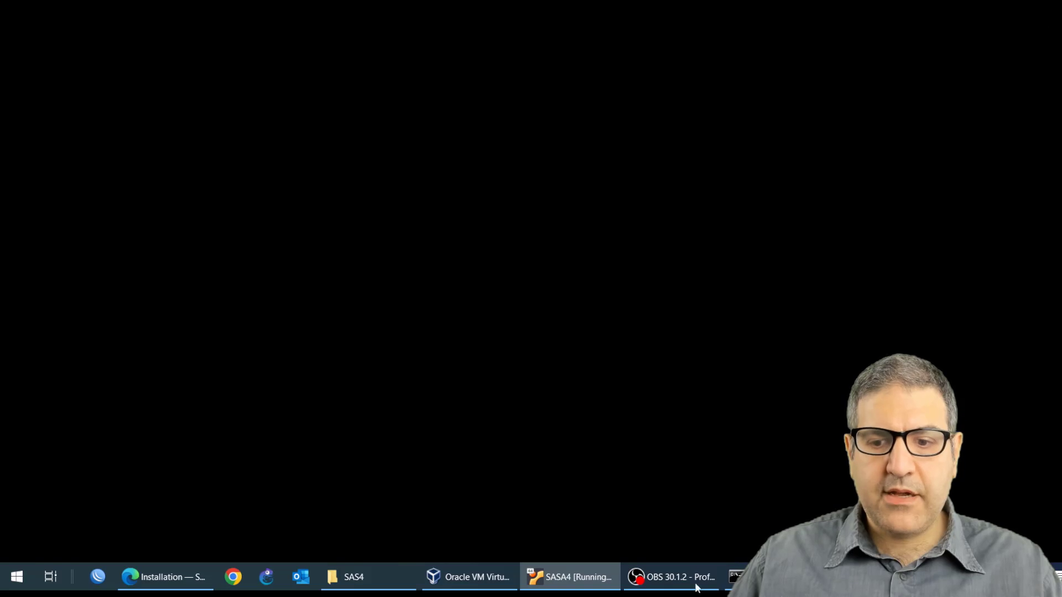
left_click(736, 577)
left_click(497, 332)
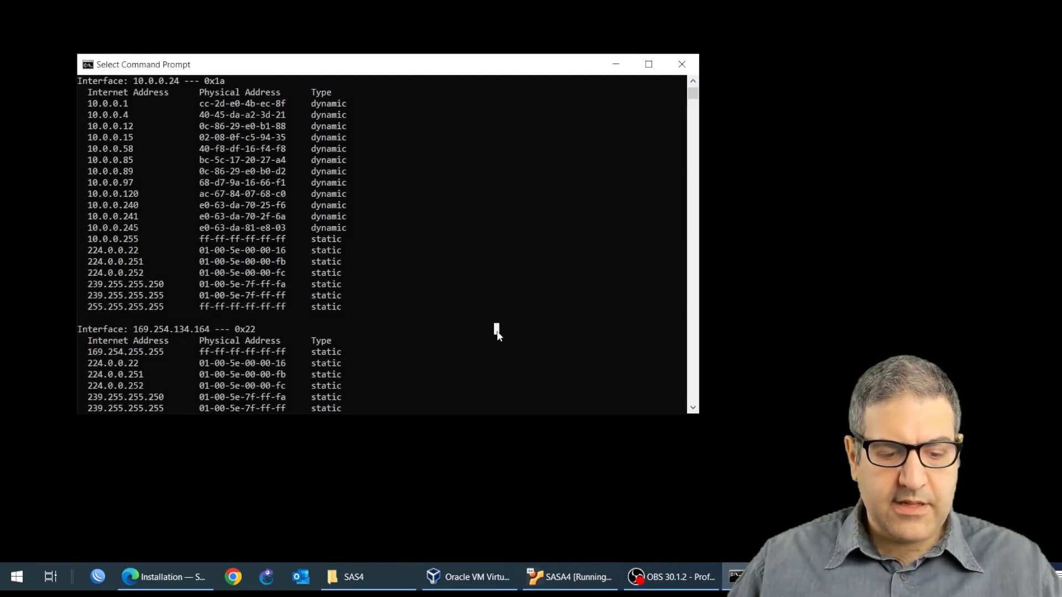
scroll(504, 343, "down", 3)
type("ping 10.0.0.254 -t")
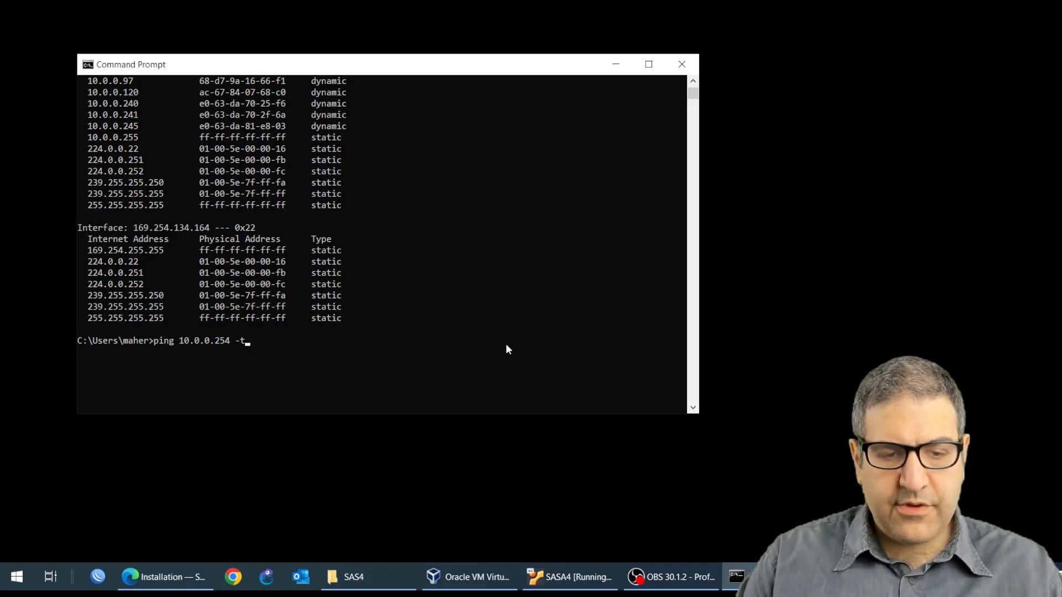
key("Return")
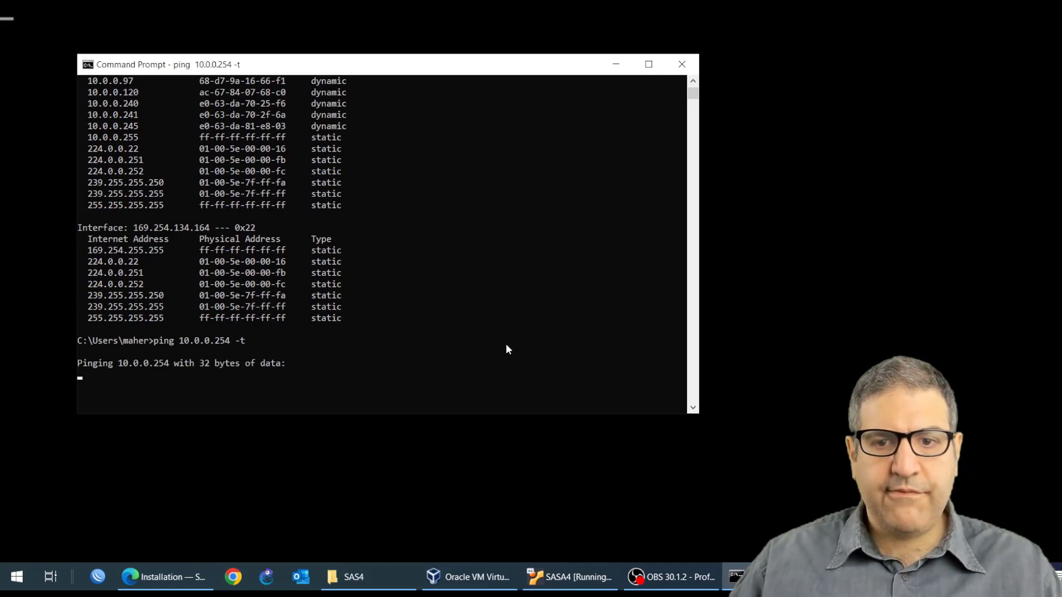
left_click_drag(428, 76, 723, 68)
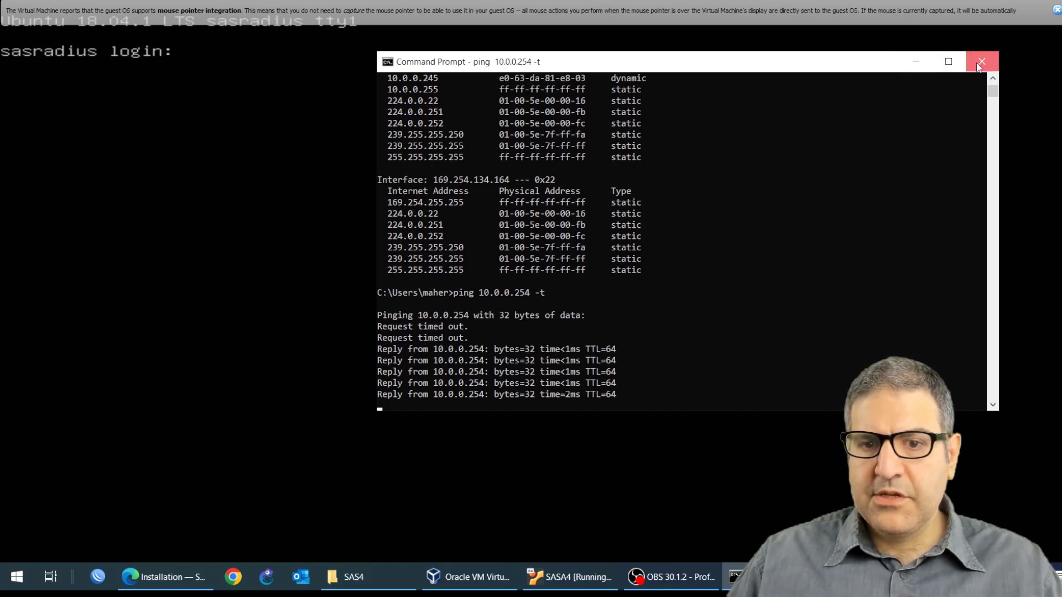
left_click(824, 235)
key("ctrl+c")
key("ctrl+c")
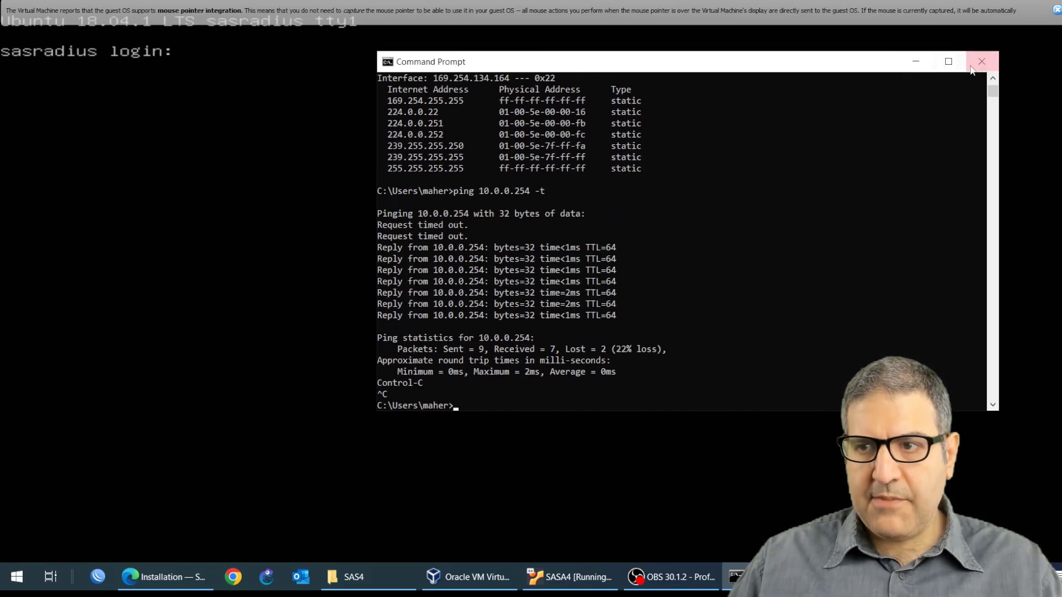
left_click(972, 67)
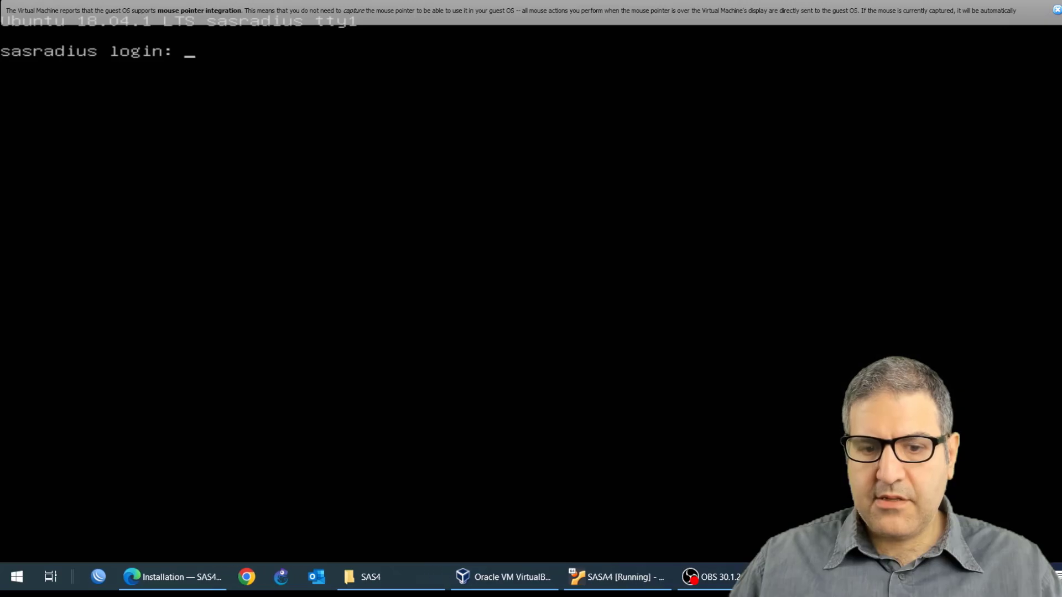
Step: Open a new browser tab and go to 10.0.0.254
left_click(197, 588)
left_click(256, 7)
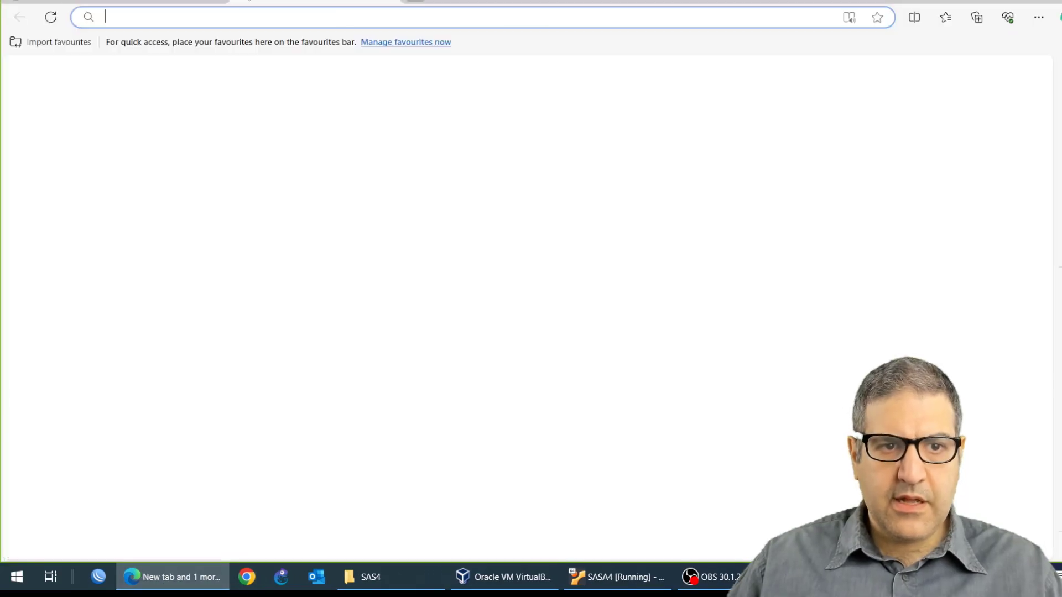
type("10.")
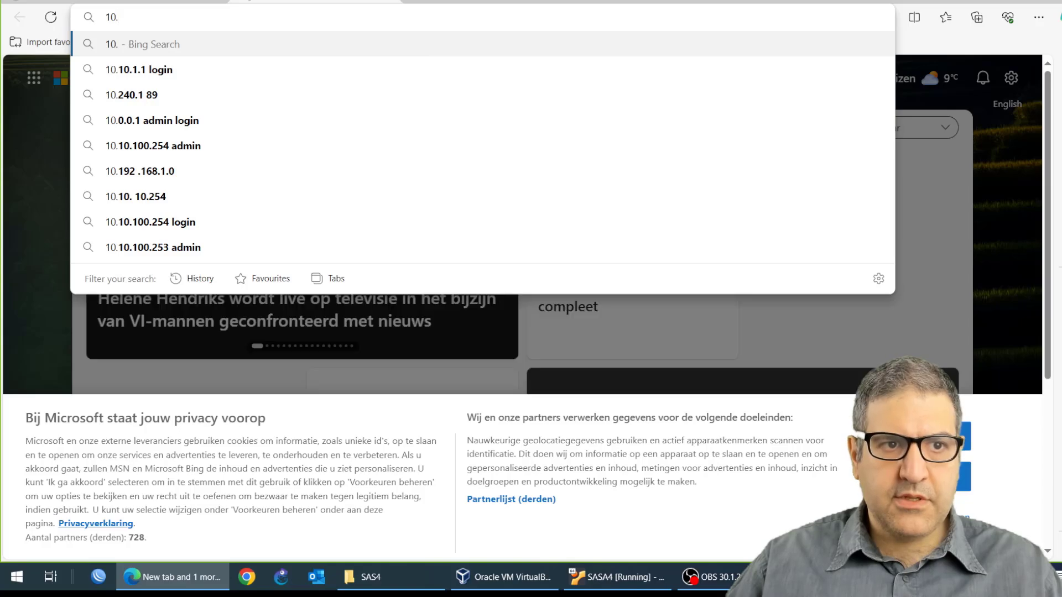
type("0.0.254")
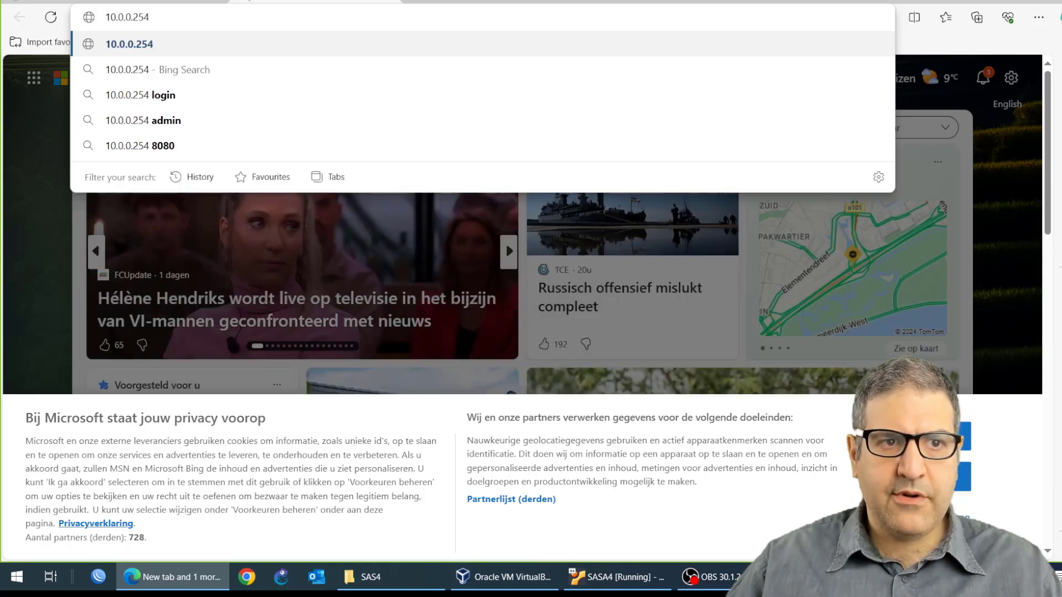
key("Return")
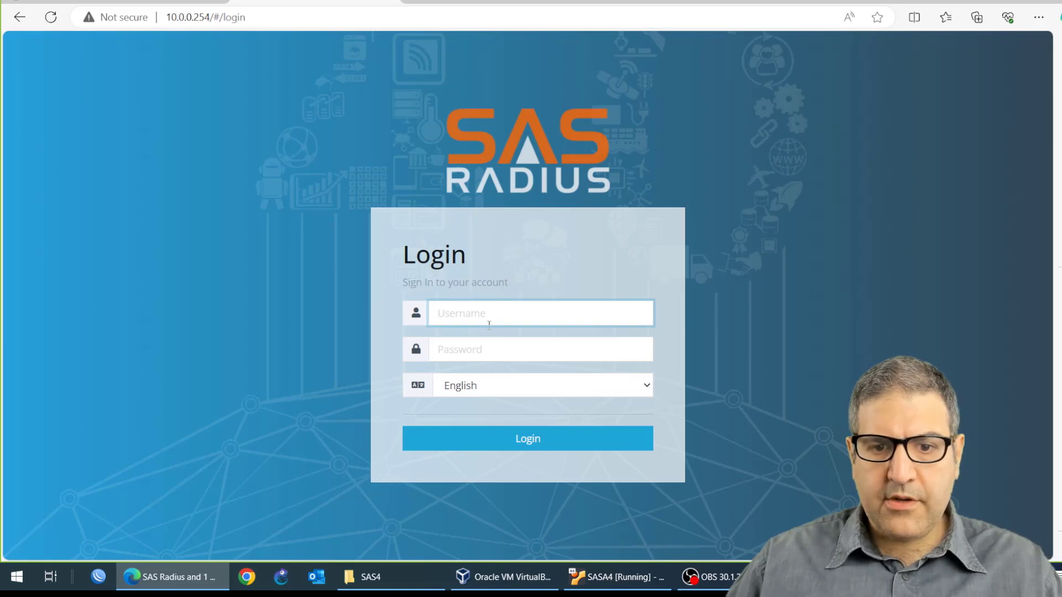
Step: Review the installation documentation page for the web panel login credentials
left_click(194, 577)
left_click(194, 577)
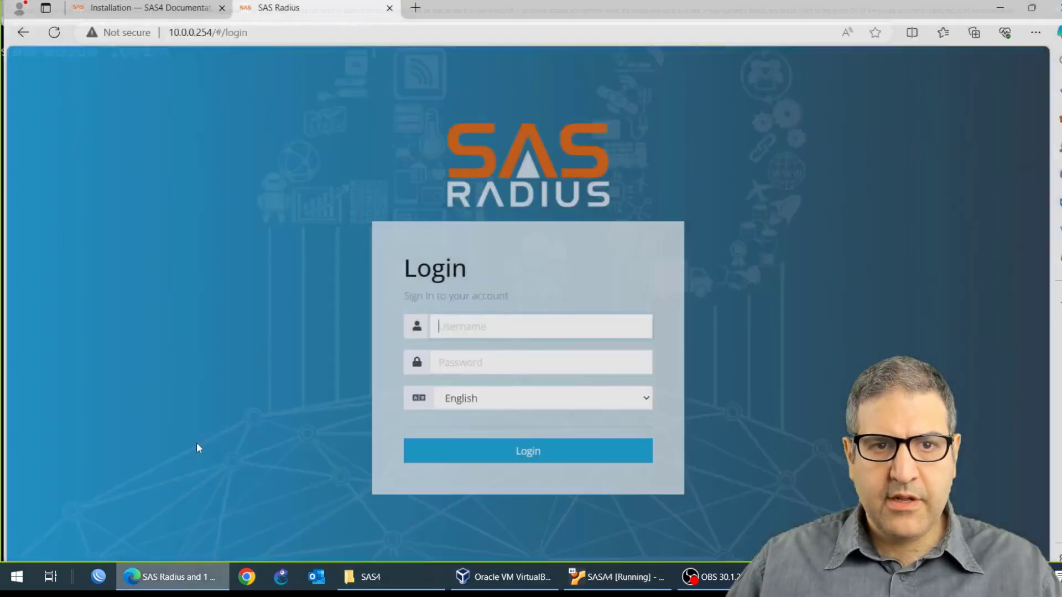
key("ctrl+Tab")
scroll(476, 232, "down", 5)
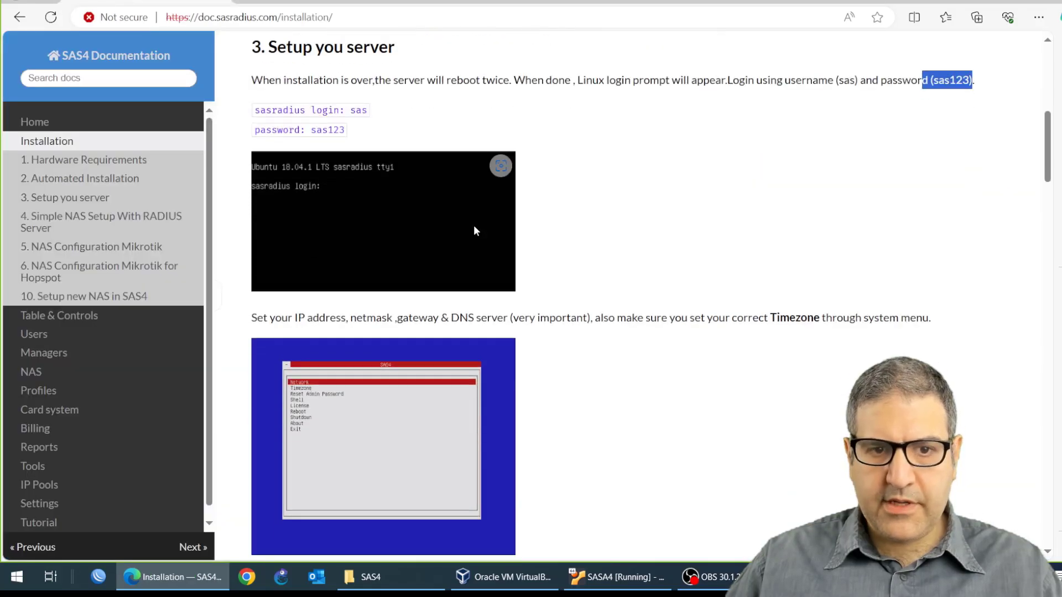
scroll(478, 231, "down", 20)
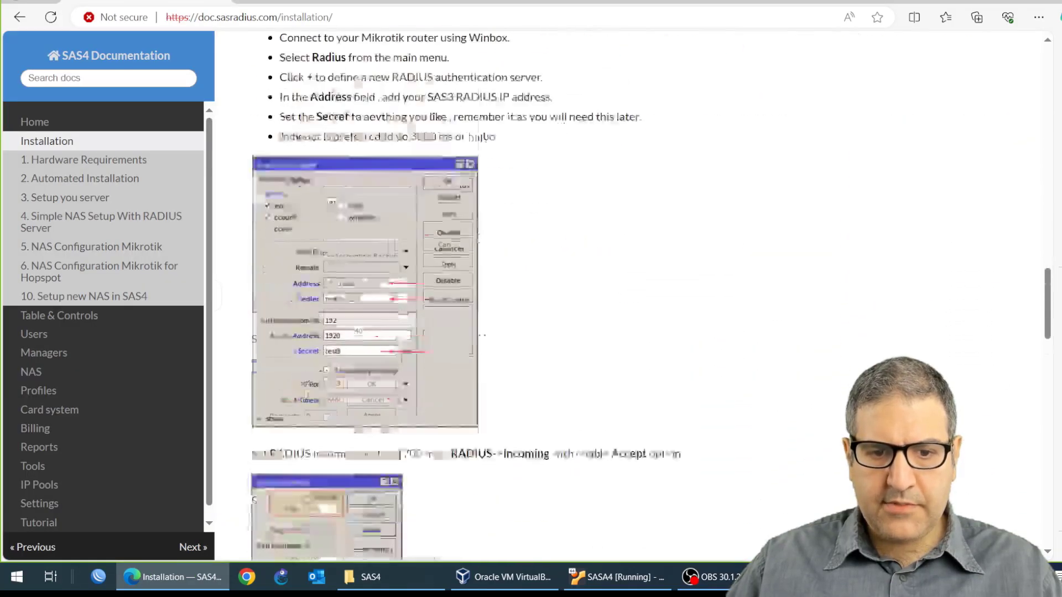
scroll(478, 238, "up", 20)
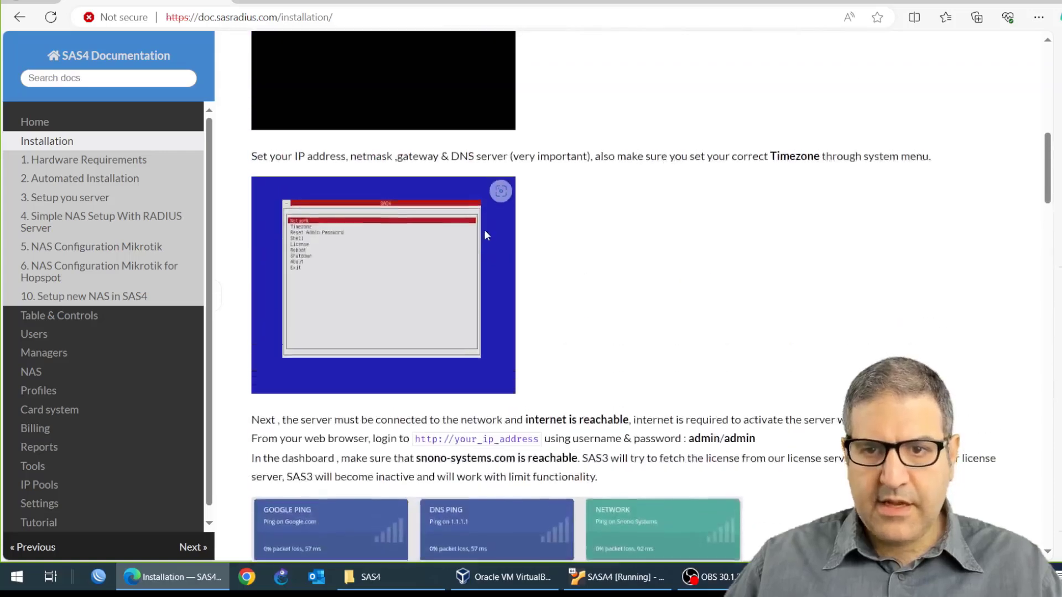
scroll(515, 231, "up", 2)
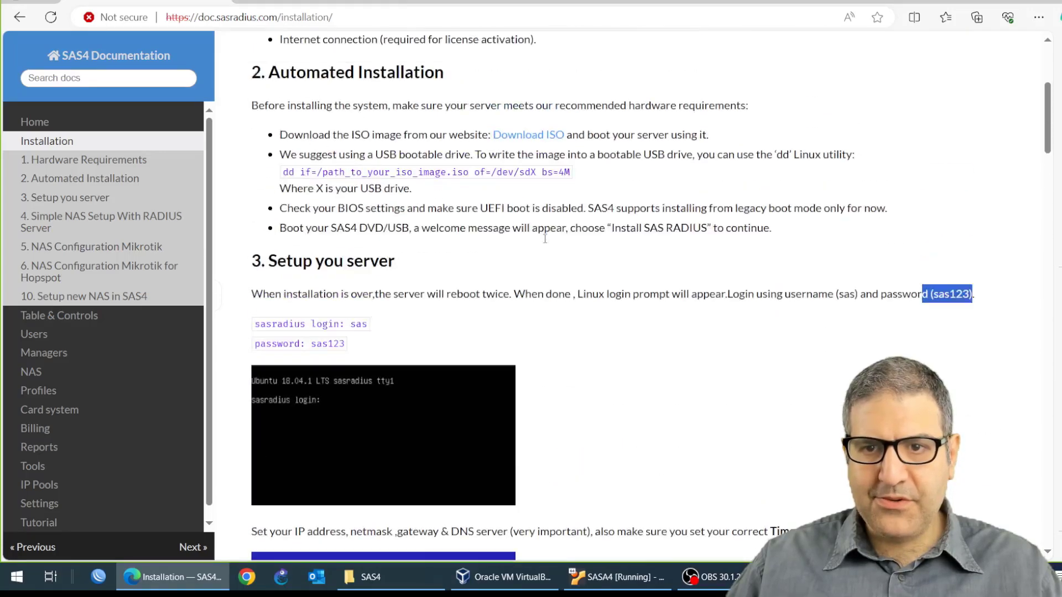
scroll(547, 243, "down", 5)
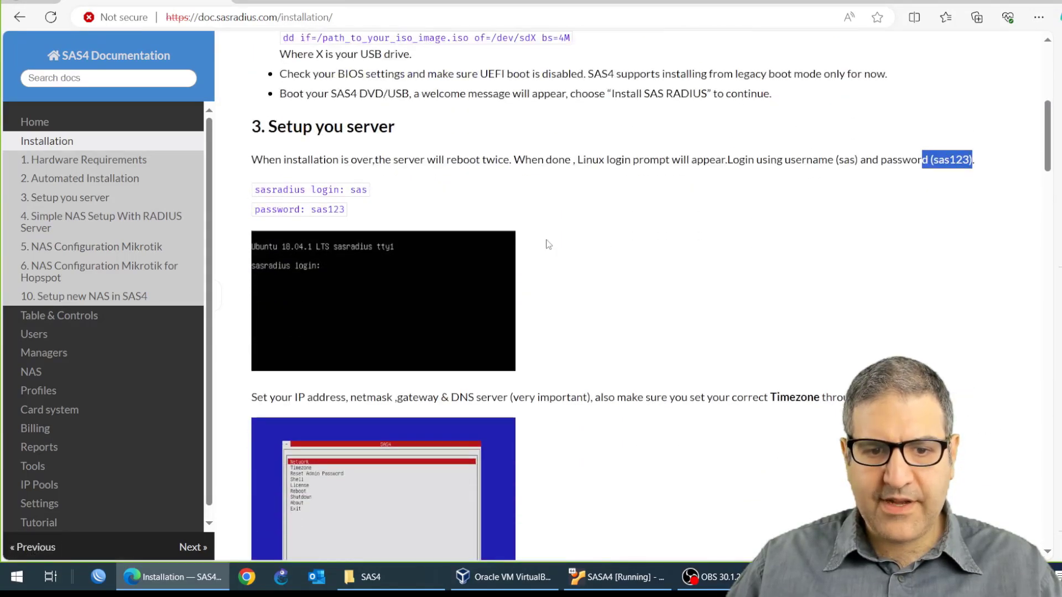
scroll(548, 244, "down", 3)
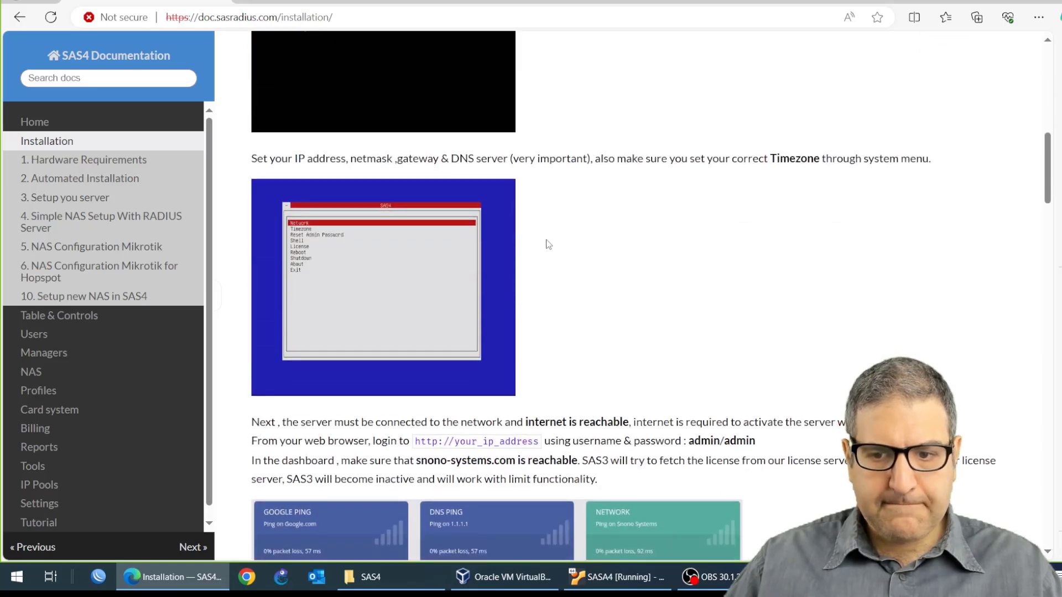
left_click_drag(758, 441, 686, 443)
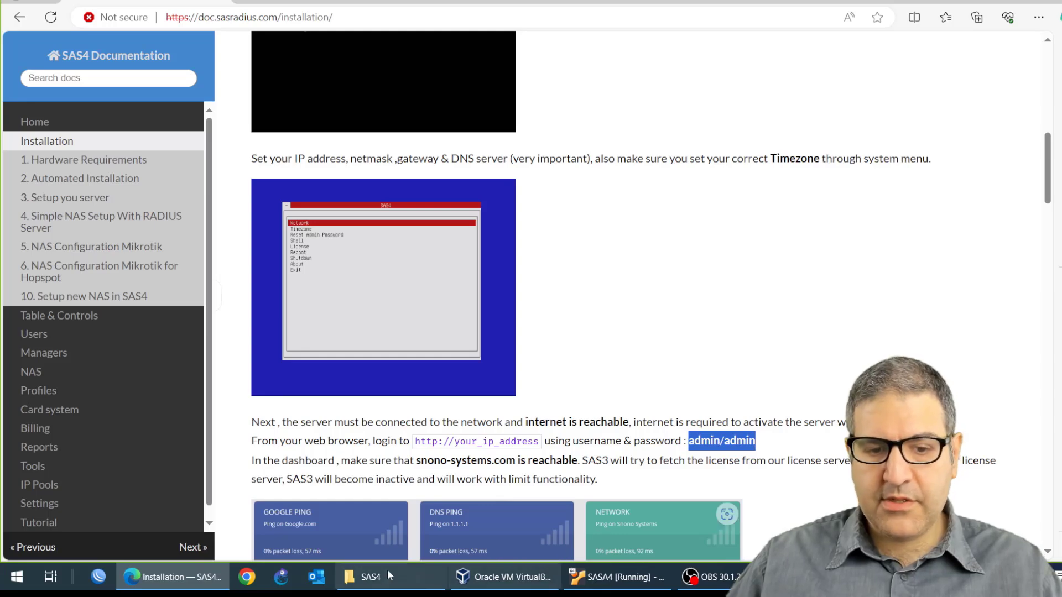
Step: Log in to the SAS Radius web panel as admin with the admin password and English as language
left_click(148, 584)
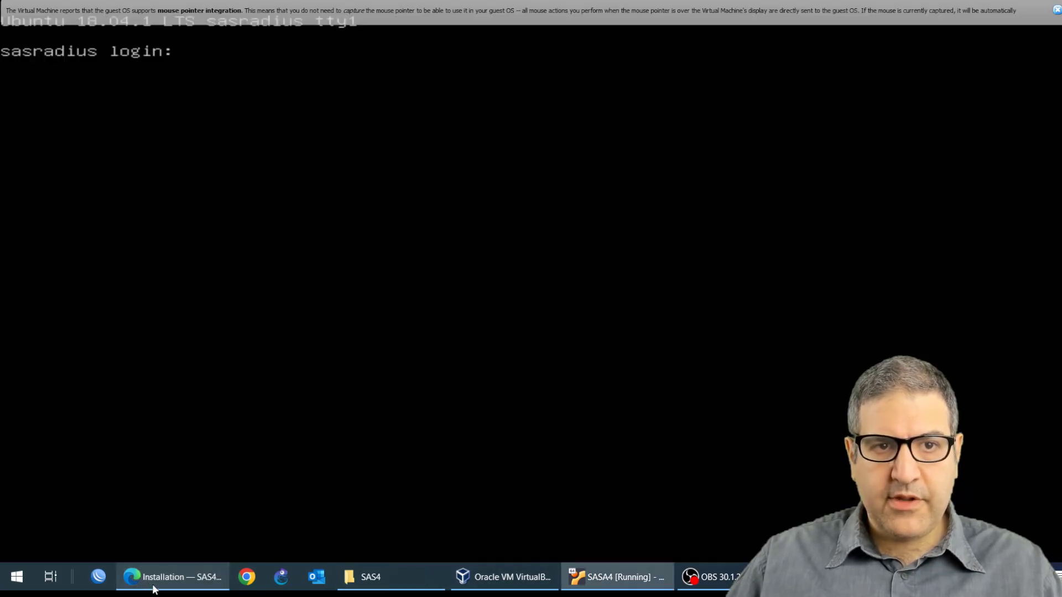
left_click(155, 590)
left_click(312, 2)
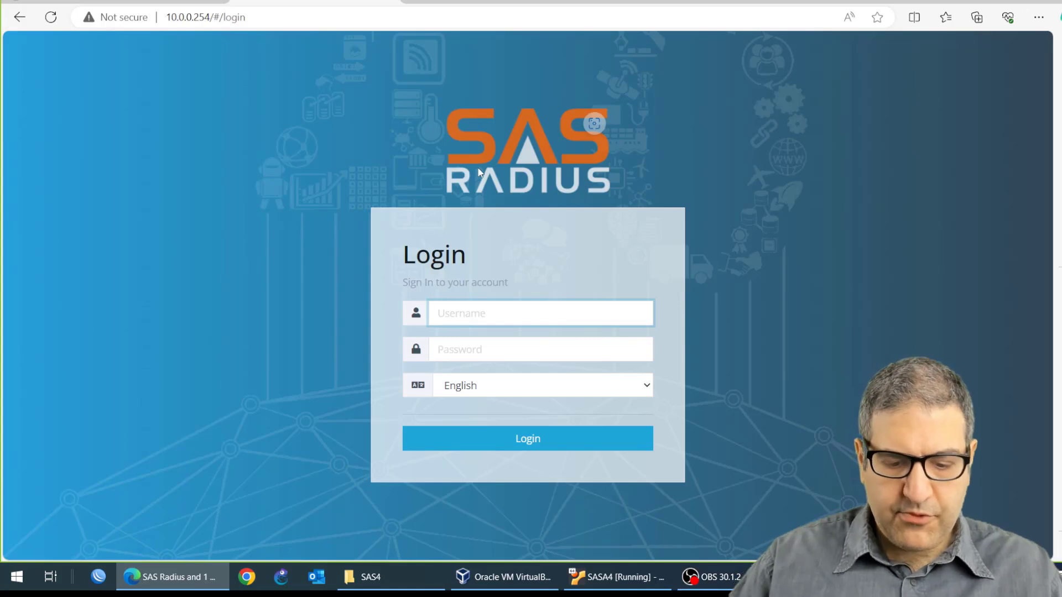
type("admin")
key("Tab")
type("admi")
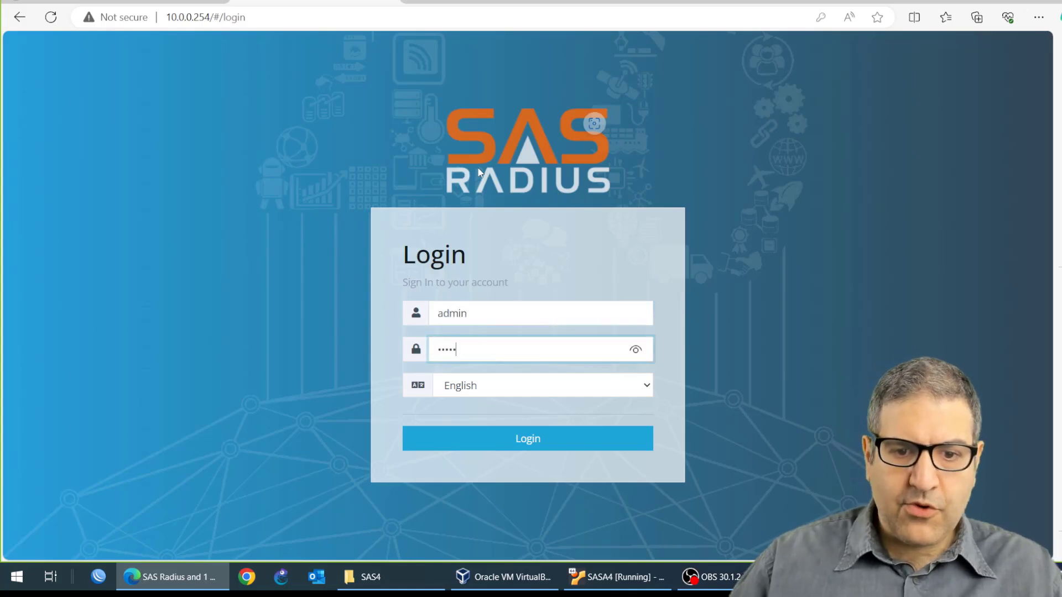
type("n")
left_click(520, 385)
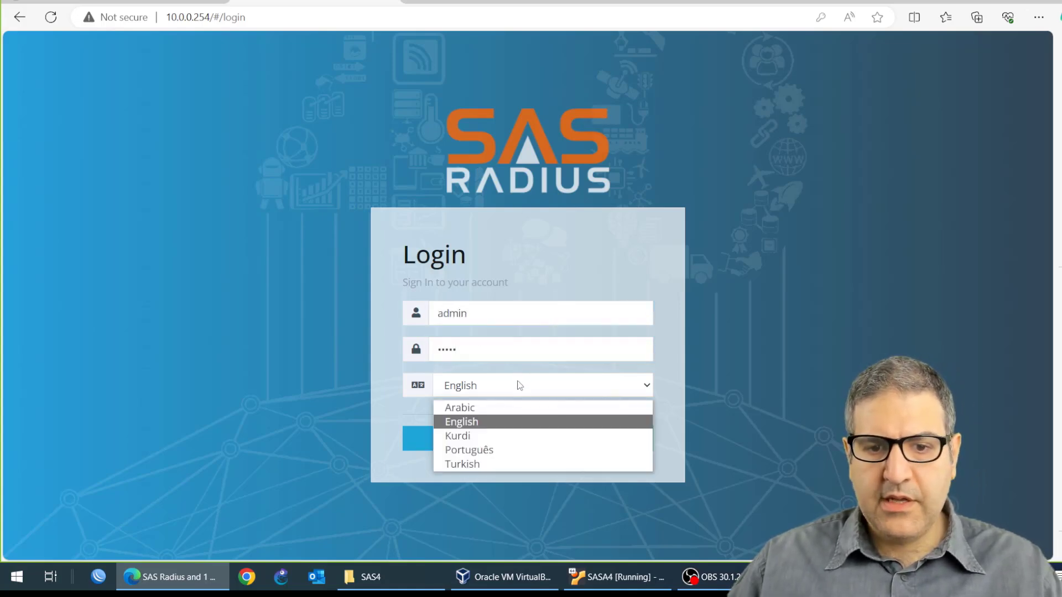
left_click(487, 427)
left_click(517, 442)
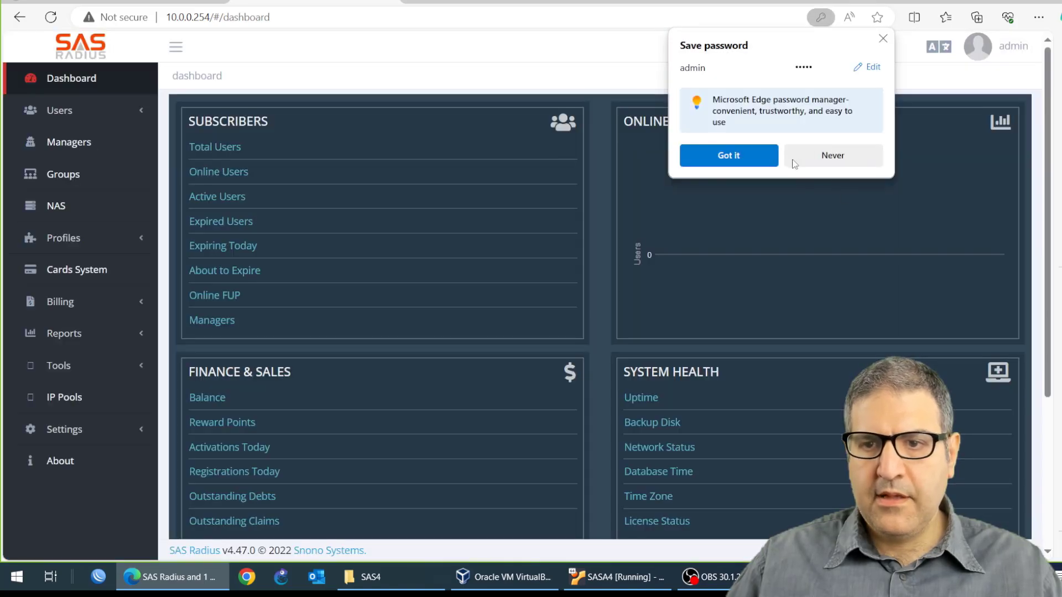
Step: Decline saving the password, open the system update page and install the 4.47.1 update
left_click(825, 159)
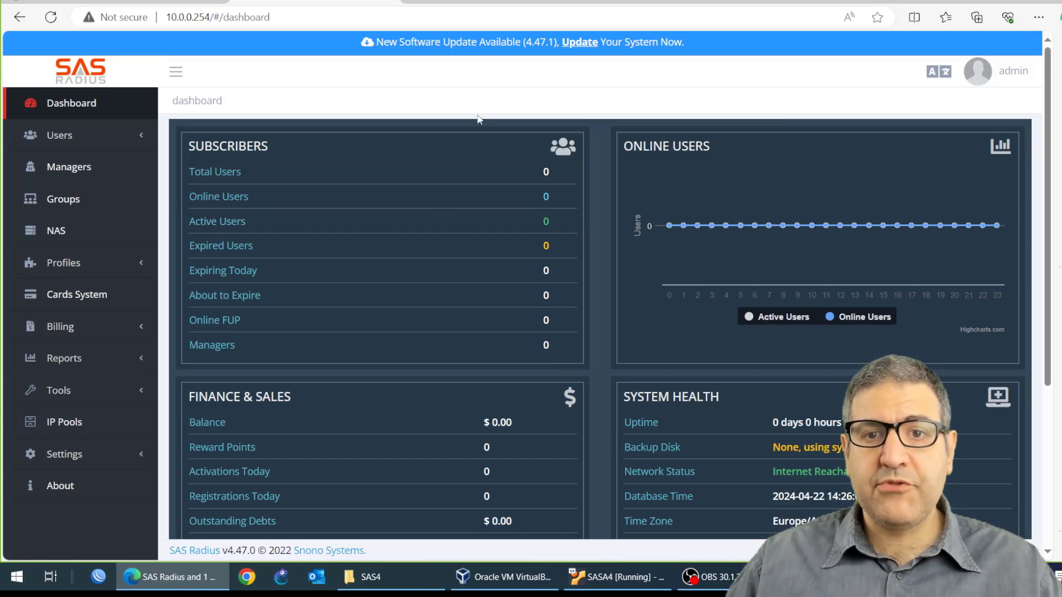
left_click(578, 46)
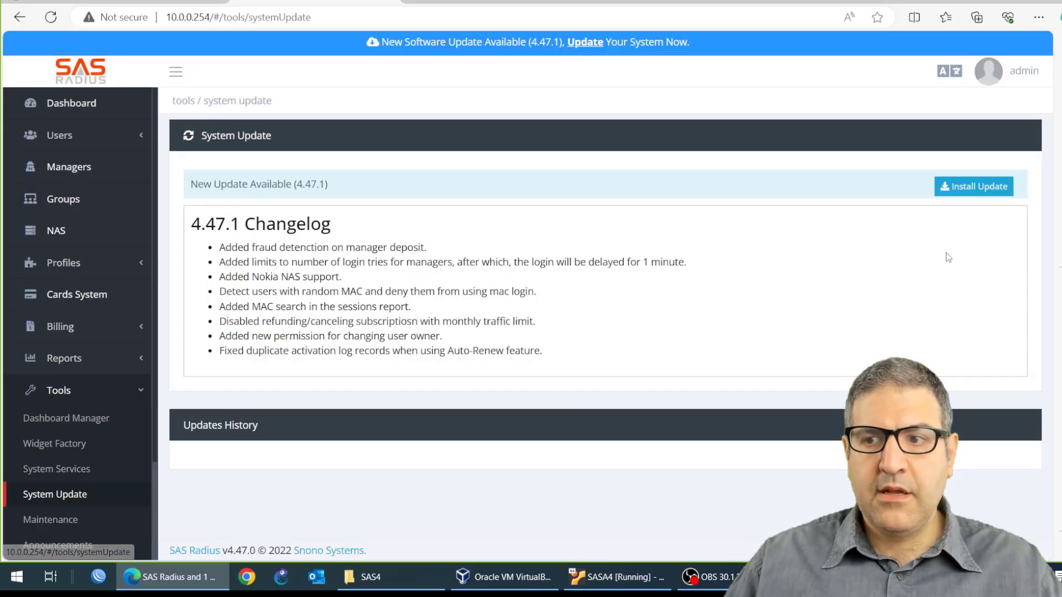
left_click(972, 188)
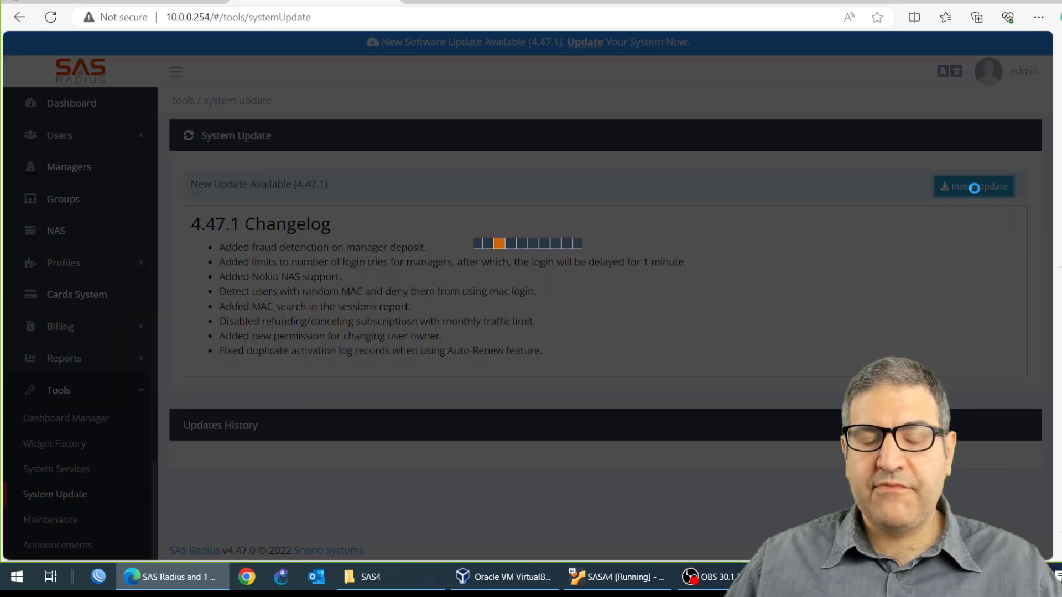